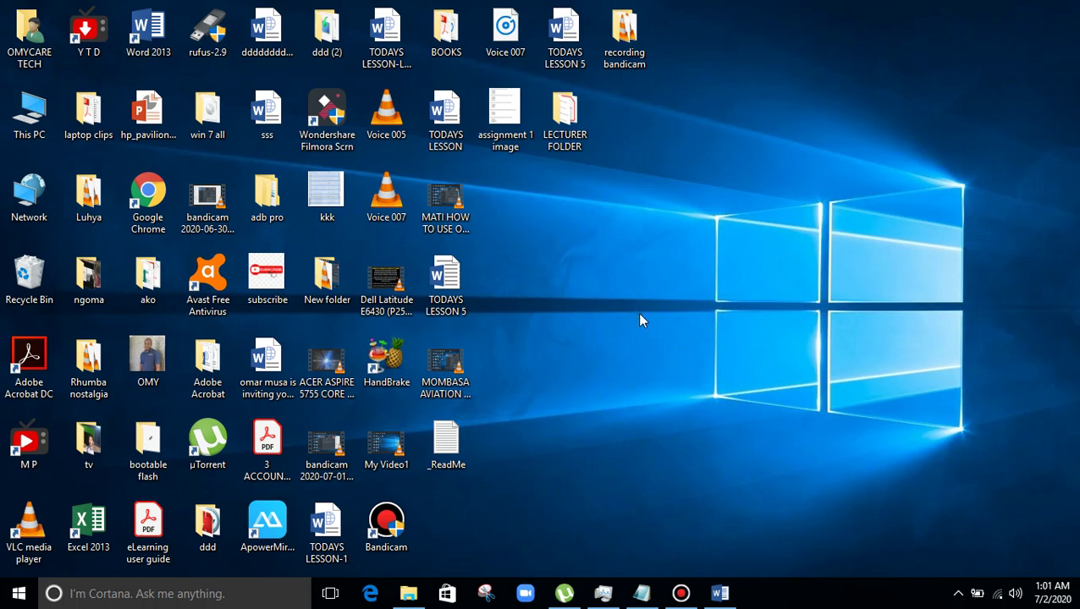
pyautogui.click(641, 594)
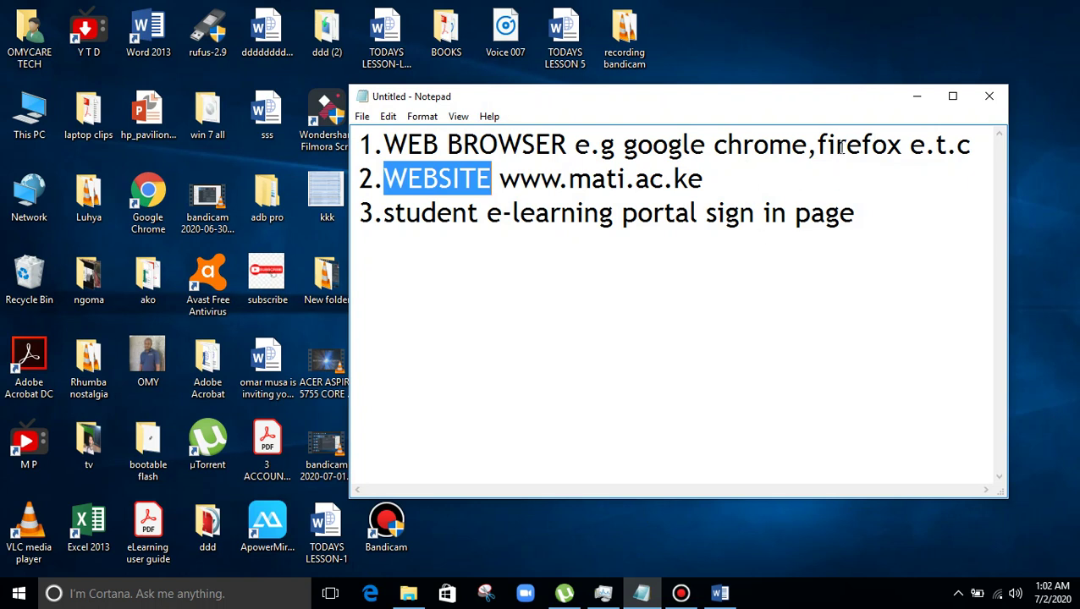
pyautogui.click(497, 183)
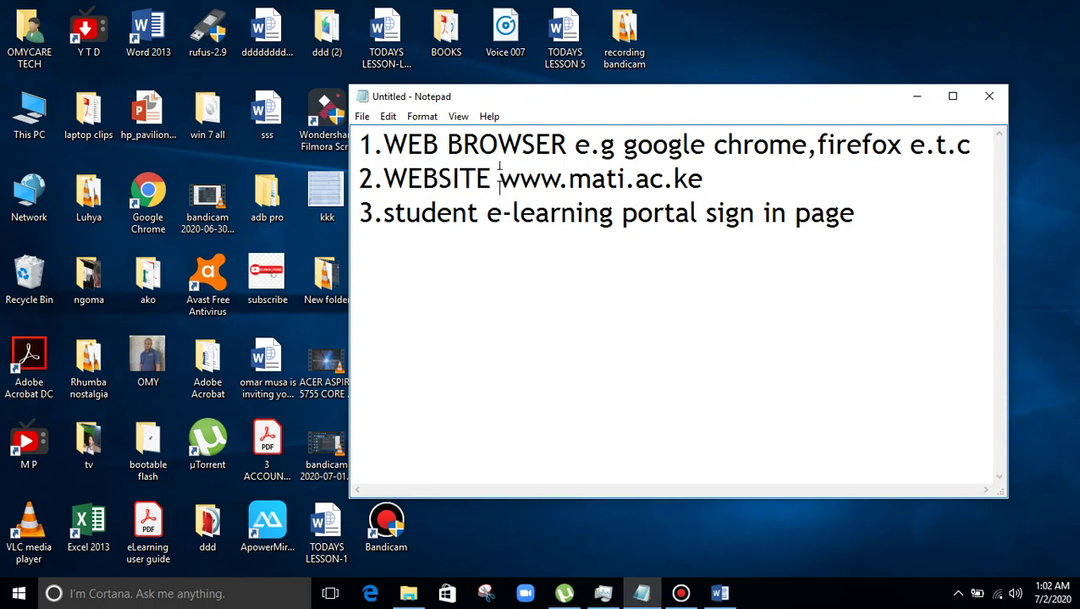
pyautogui.moveTo(501, 182); pyautogui.dragTo(703, 195)
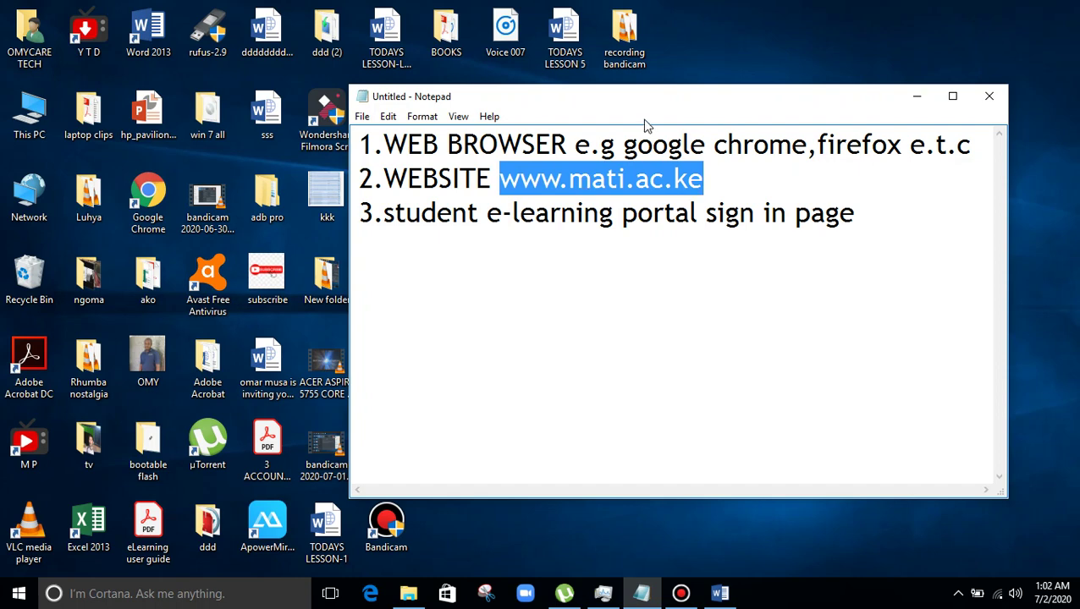
pyautogui.click(915, 101)
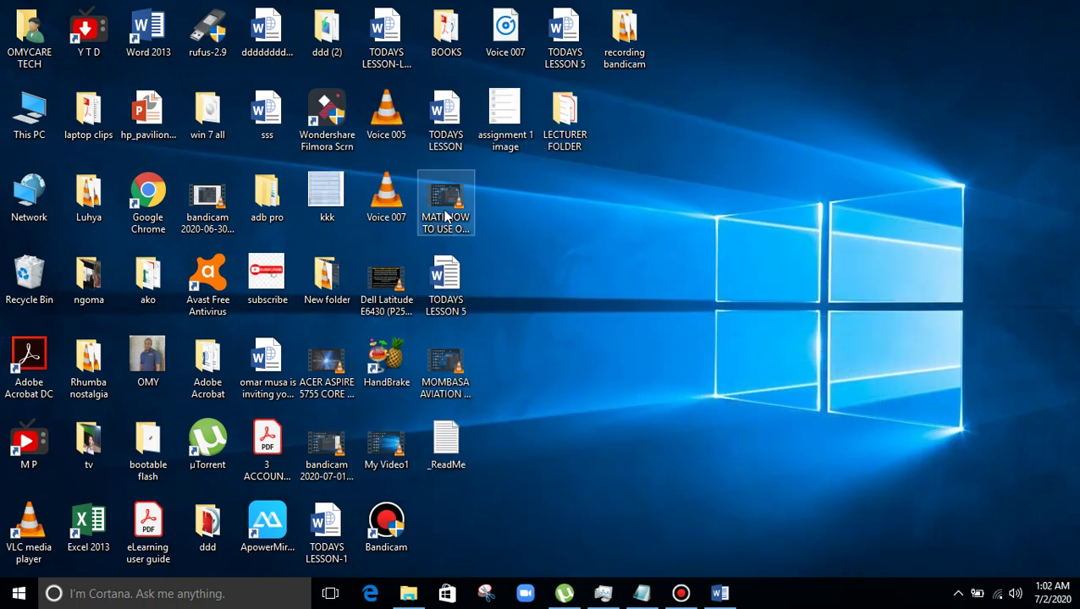
pyautogui.doubleClick(161, 199)
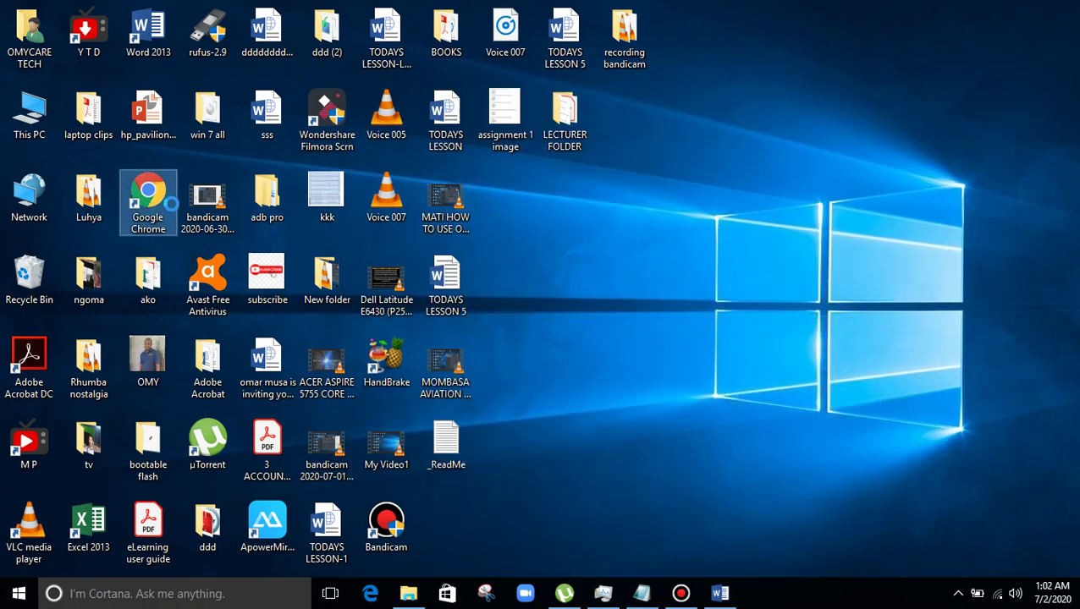
pyautogui.rightClick(154, 198)
pyautogui.click(220, 155)
pyautogui.click(310, 39)
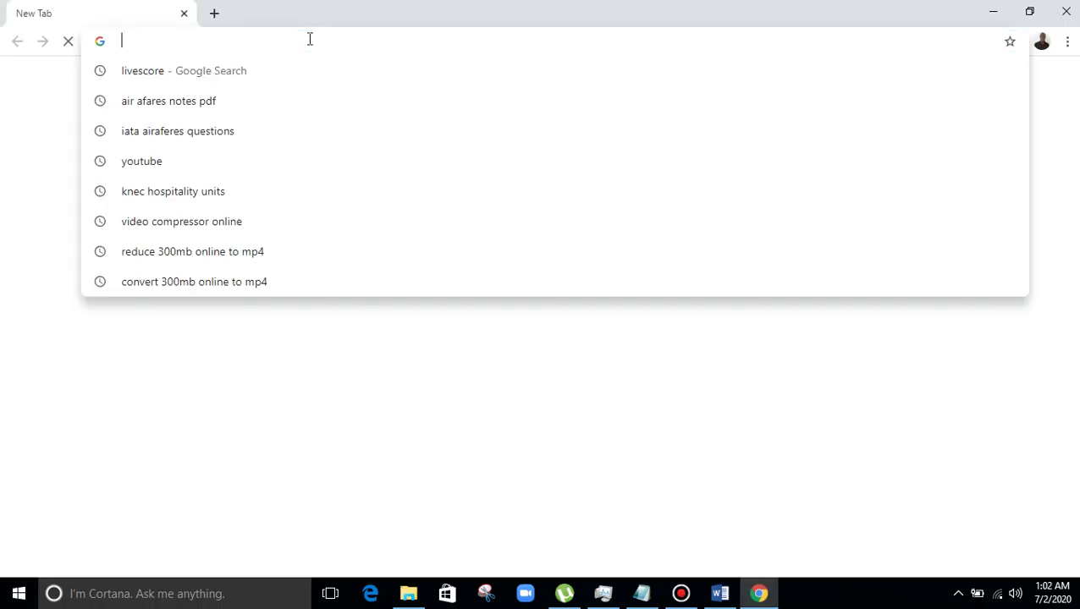
pyautogui.write('www.')
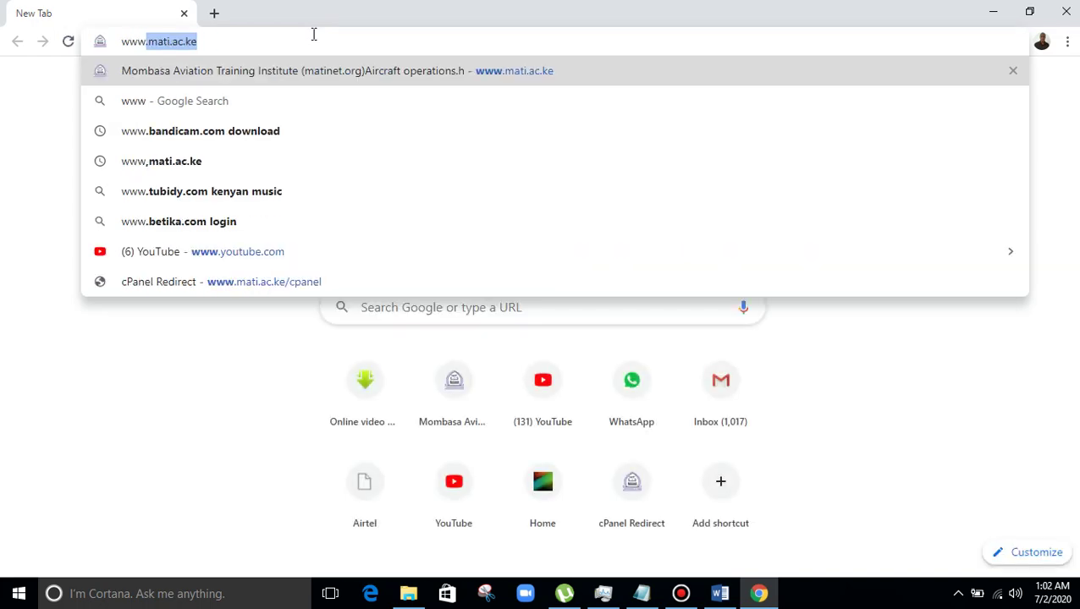
pyautogui.press('Right')
pyautogui.press('Return')
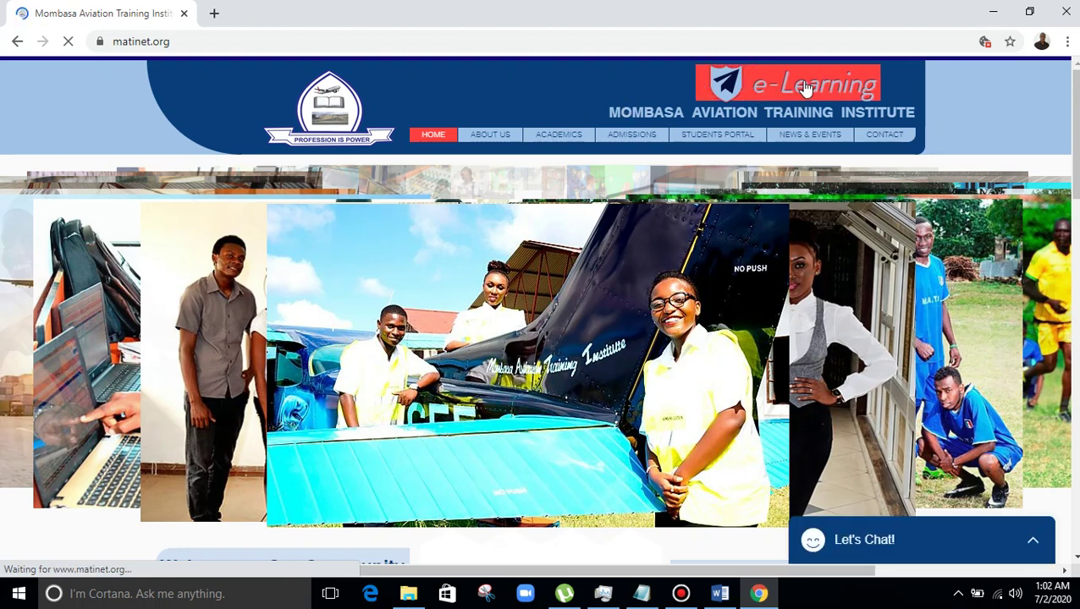
# Sign in to the e-Learning portal as a Lecturer with the lecturer's name and pasted password
pyautogui.click(805, 87)
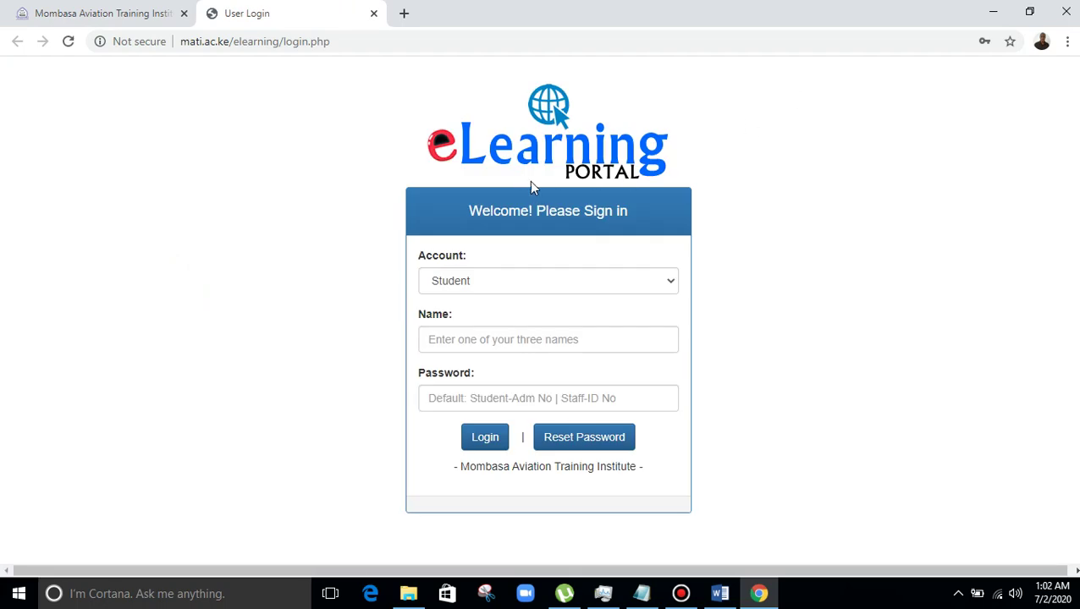
pyautogui.click(667, 285)
pyautogui.click(479, 316)
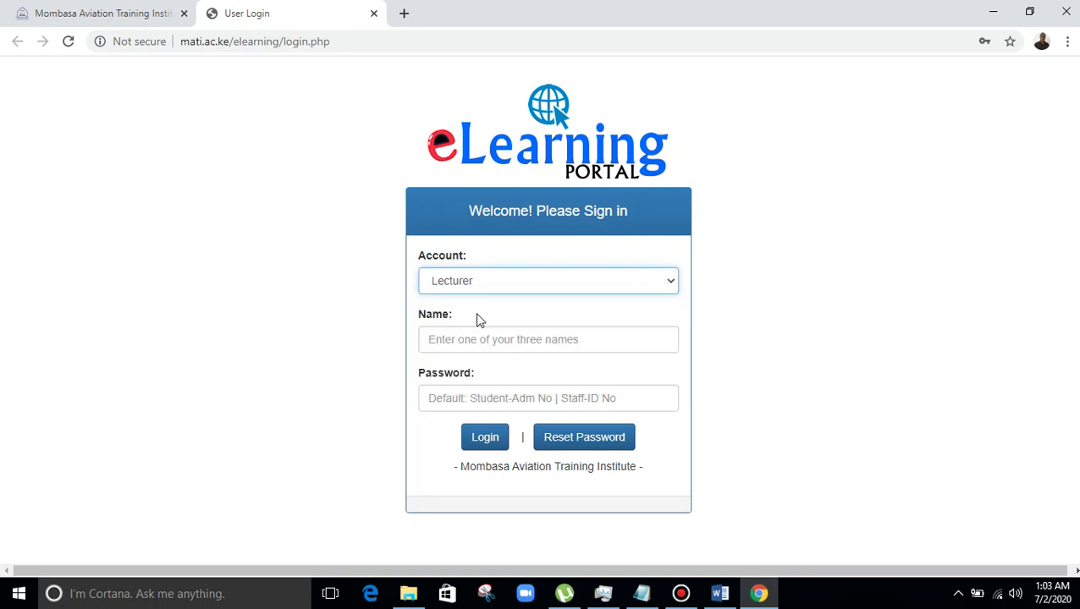
pyautogui.click(486, 340)
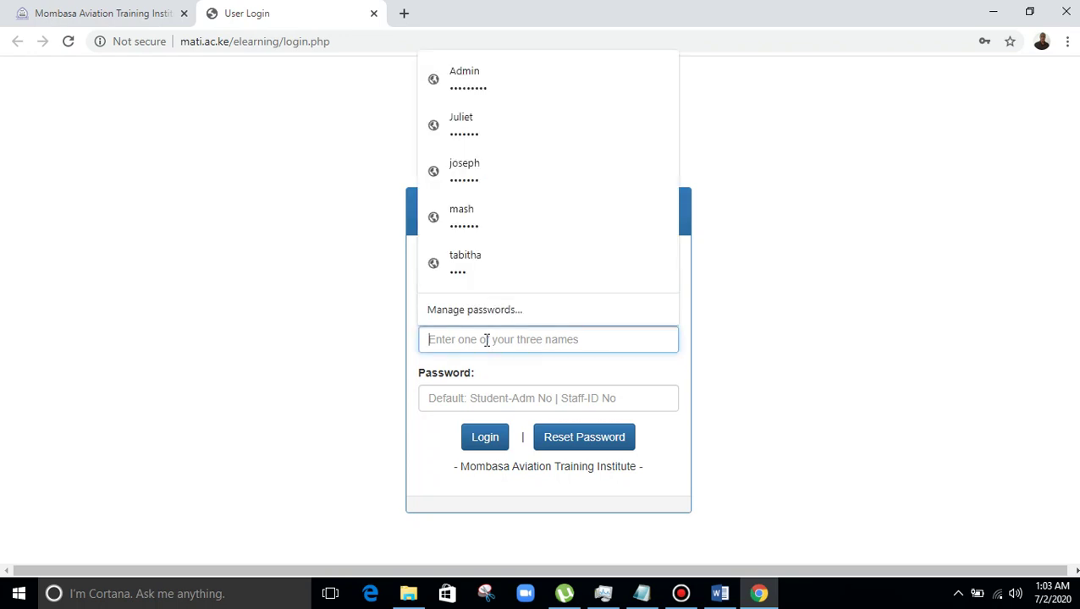
pyautogui.write('wanjala')
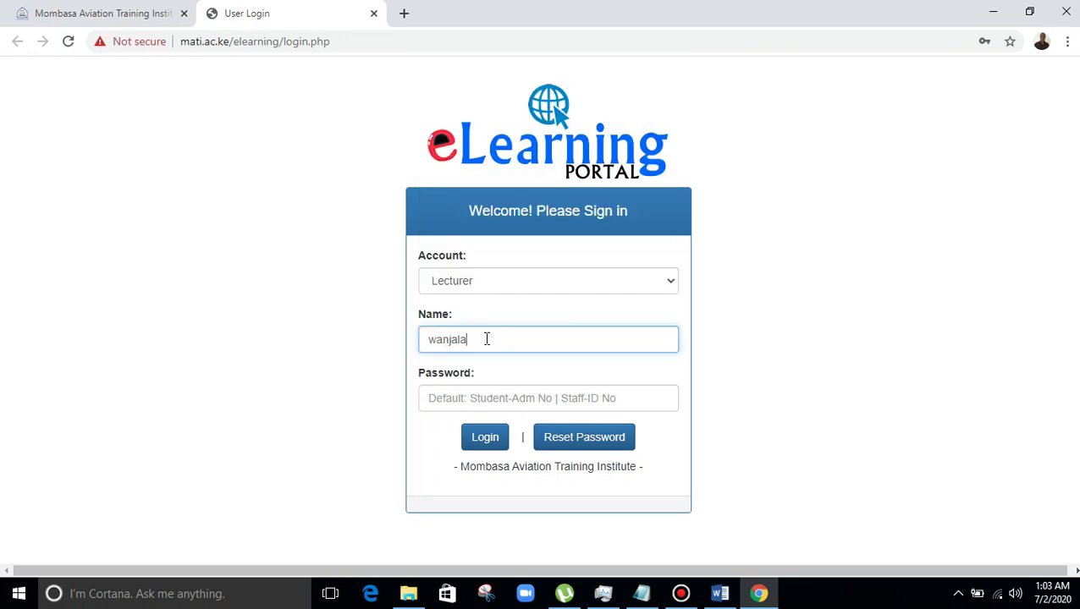
pyautogui.doubleClick(486, 339)
pyautogui.click(457, 392)
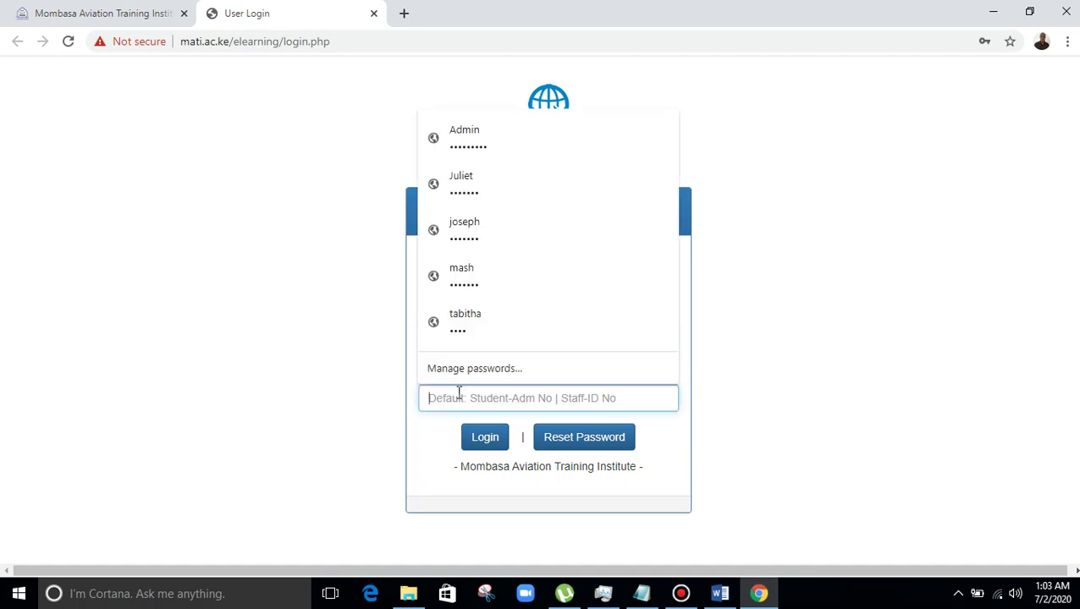
pyautogui.hotkey('ctrl', 'v')
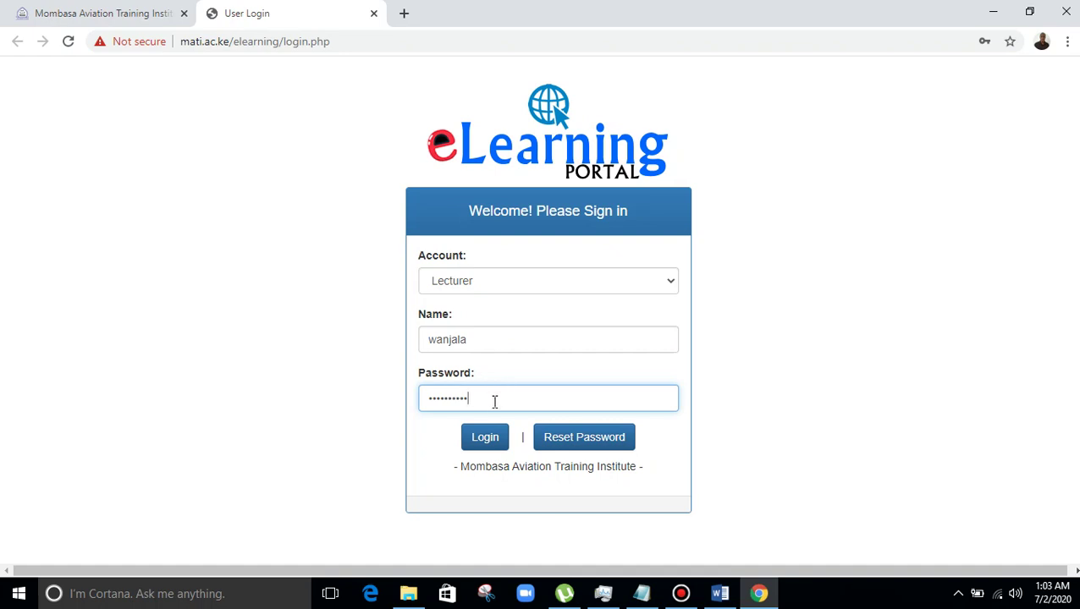
pyautogui.click(488, 441)
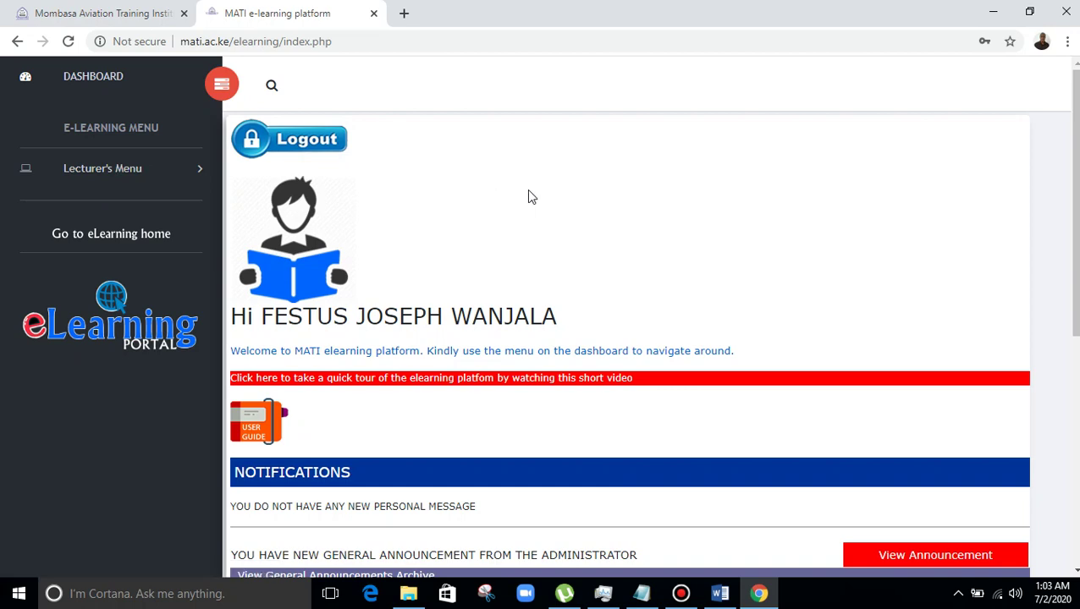
# Scroll through the lecturer dashboard to review Notifications and My Lessons Schedule
pyautogui.scroll(-1, 677, 285)
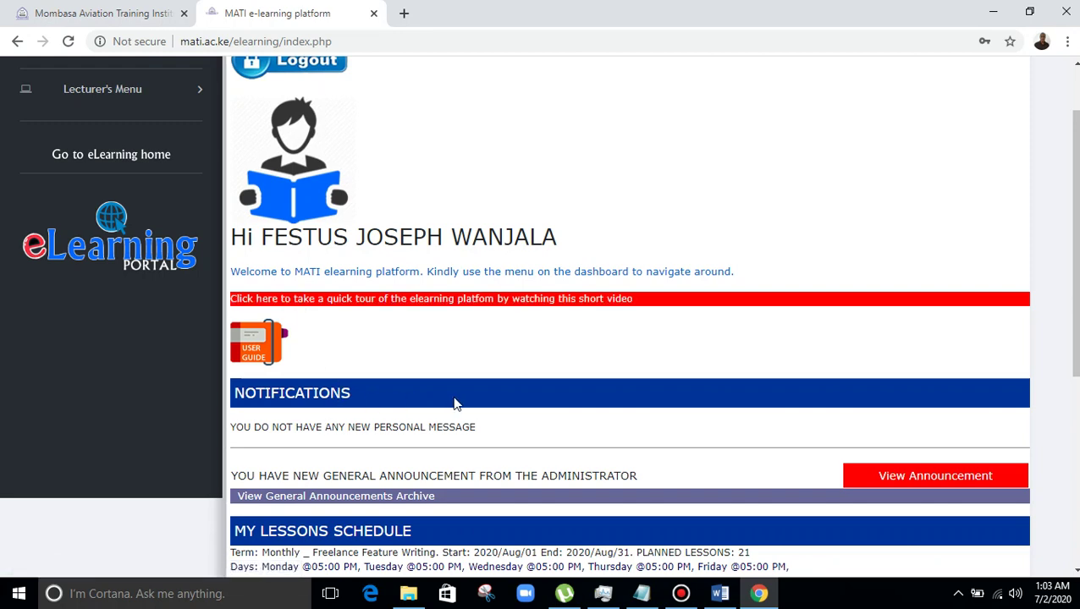
pyautogui.scroll(-1, 454, 404)
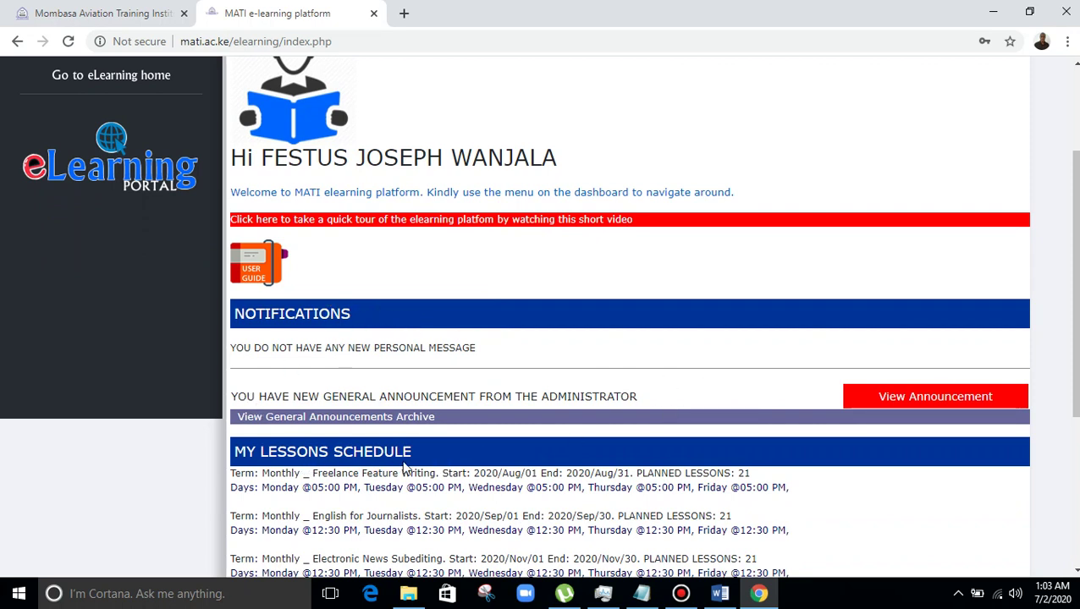
pyautogui.scroll(2, 548, 337)
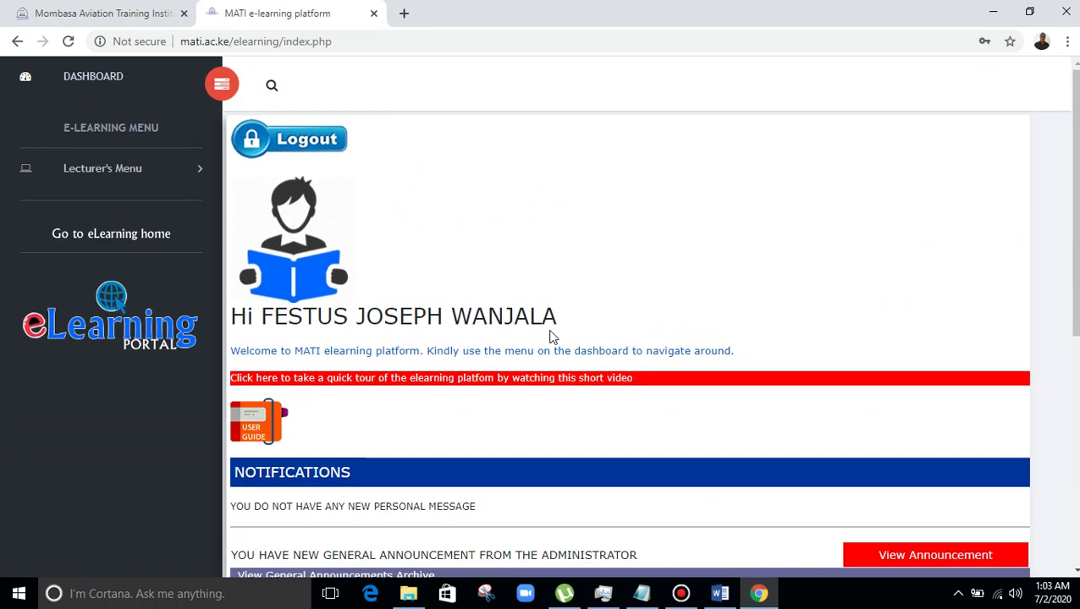
pyautogui.scroll(-2, 550, 336)
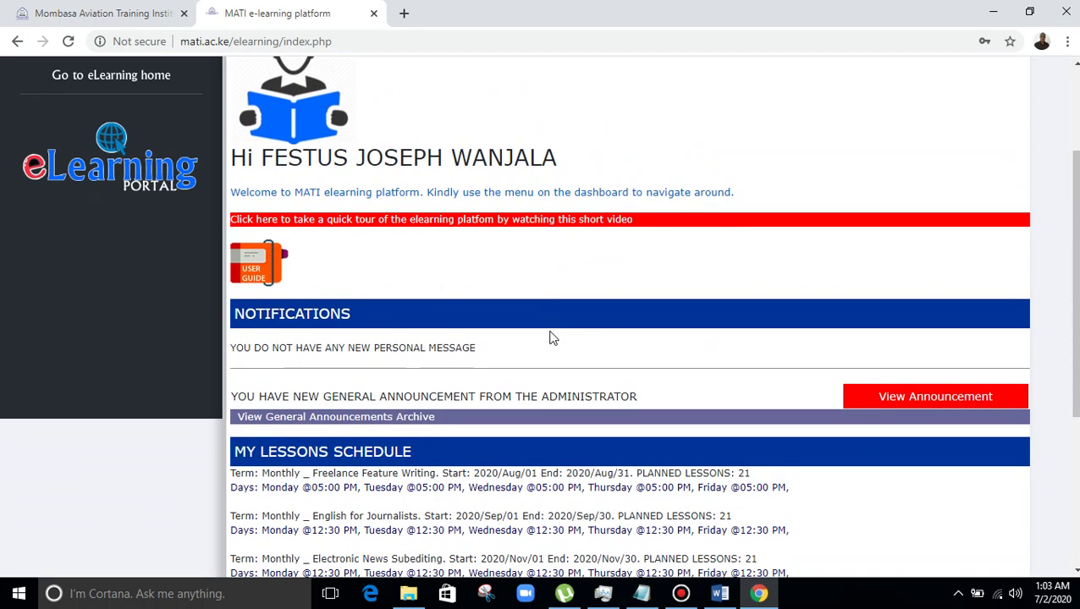
pyautogui.scroll(-2, 569, 335)
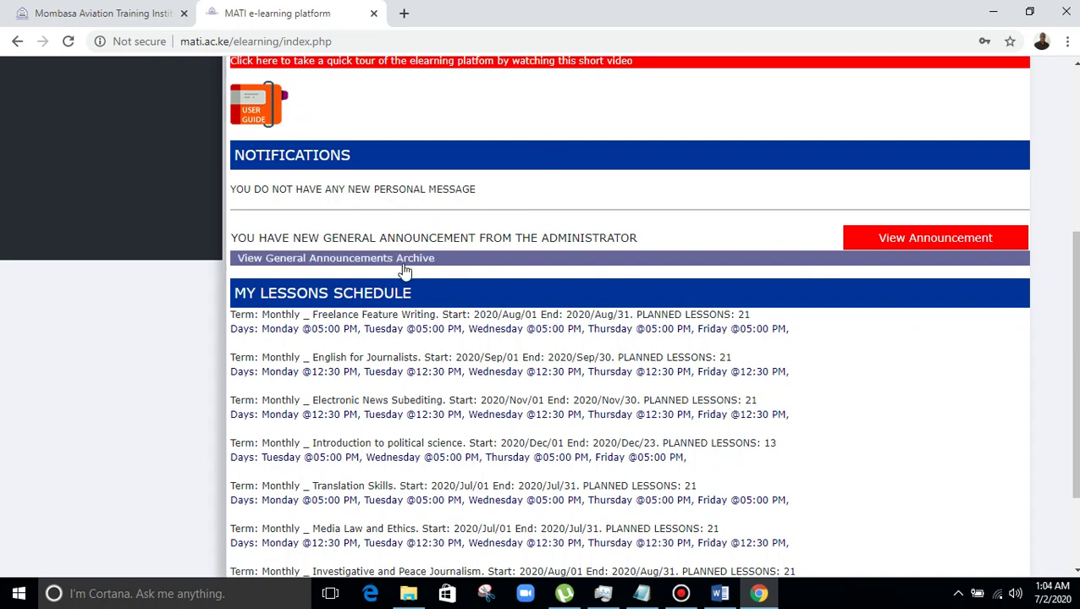
pyautogui.scroll(-1, 647, 355)
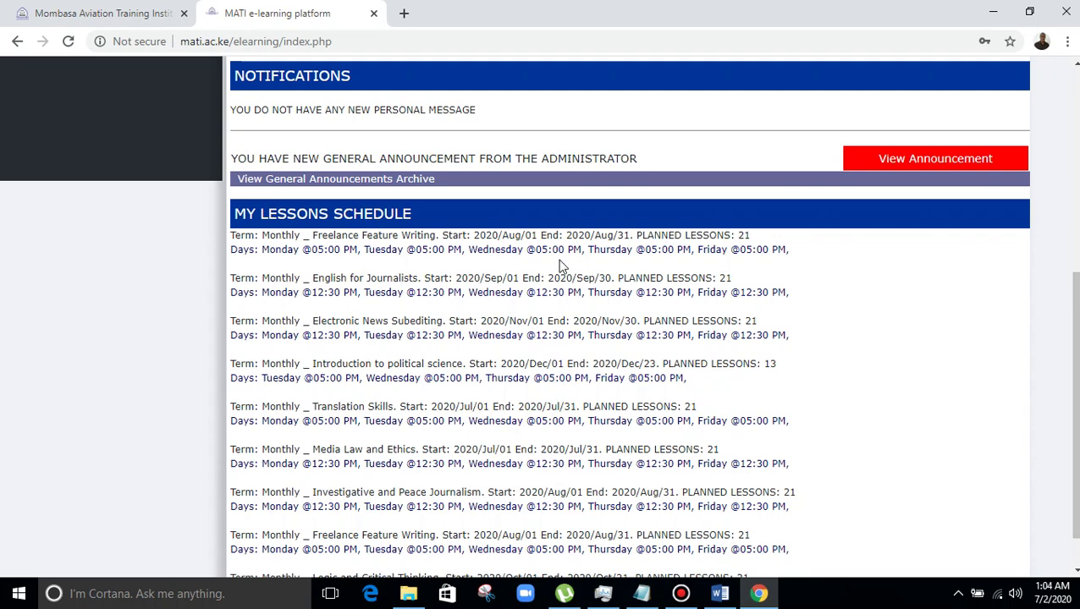
pyautogui.scroll(3, 422, 249)
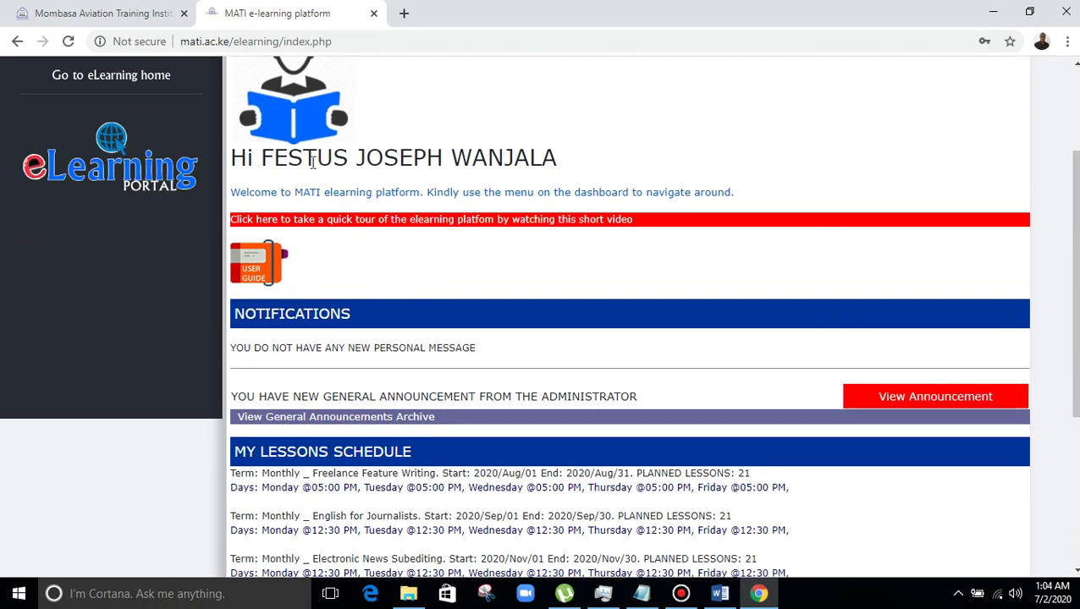
pyautogui.scroll(-1, 511, 388)
pyautogui.scroll(-3, 512, 389)
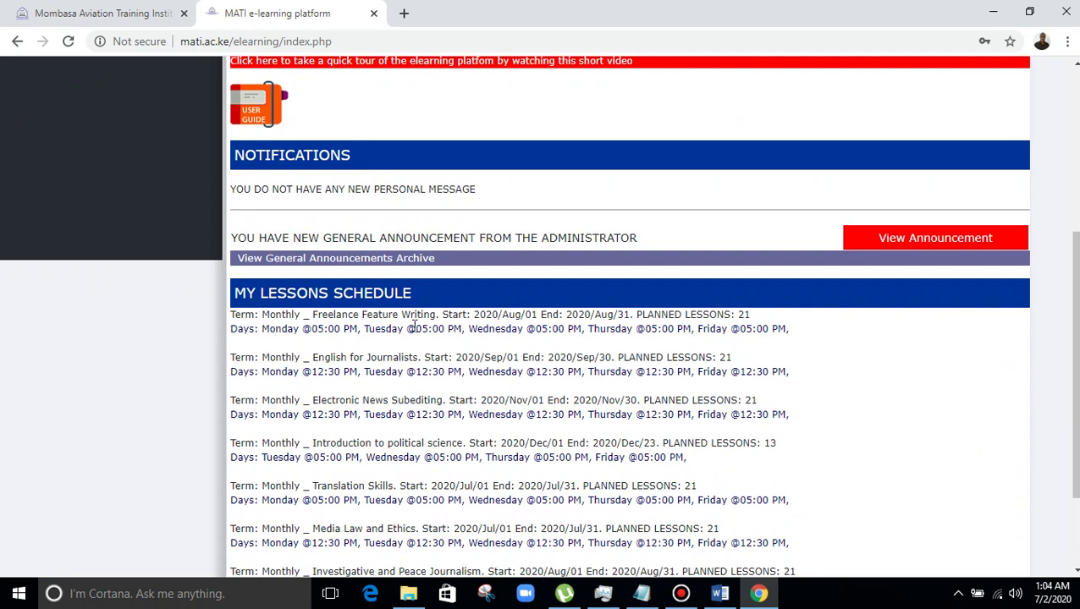
pyautogui.moveTo(446, 314); pyautogui.dragTo(629, 310)
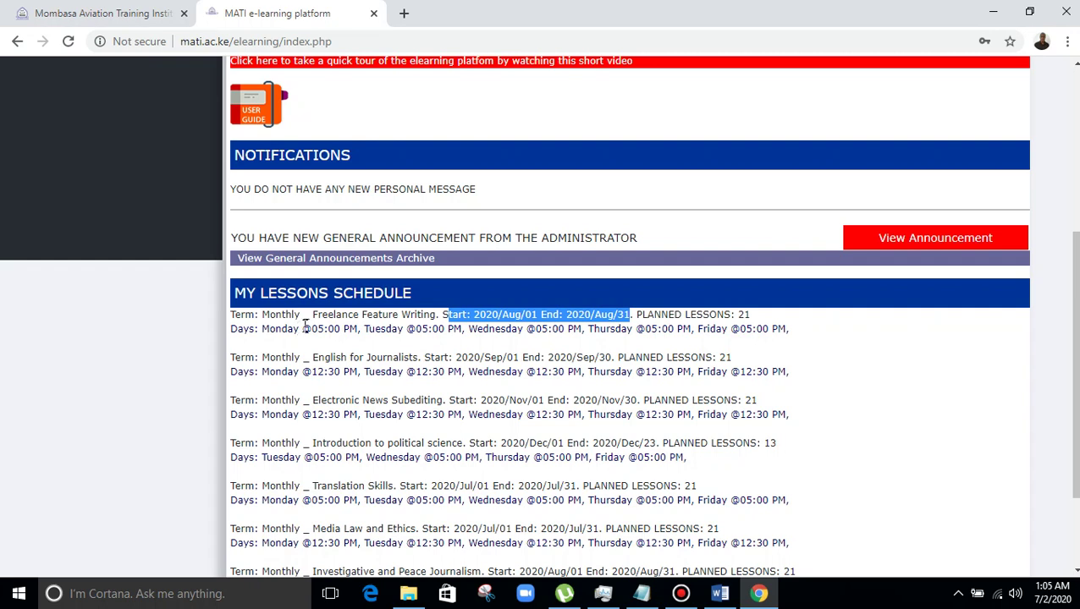
pyautogui.scroll(-1, 429, 335)
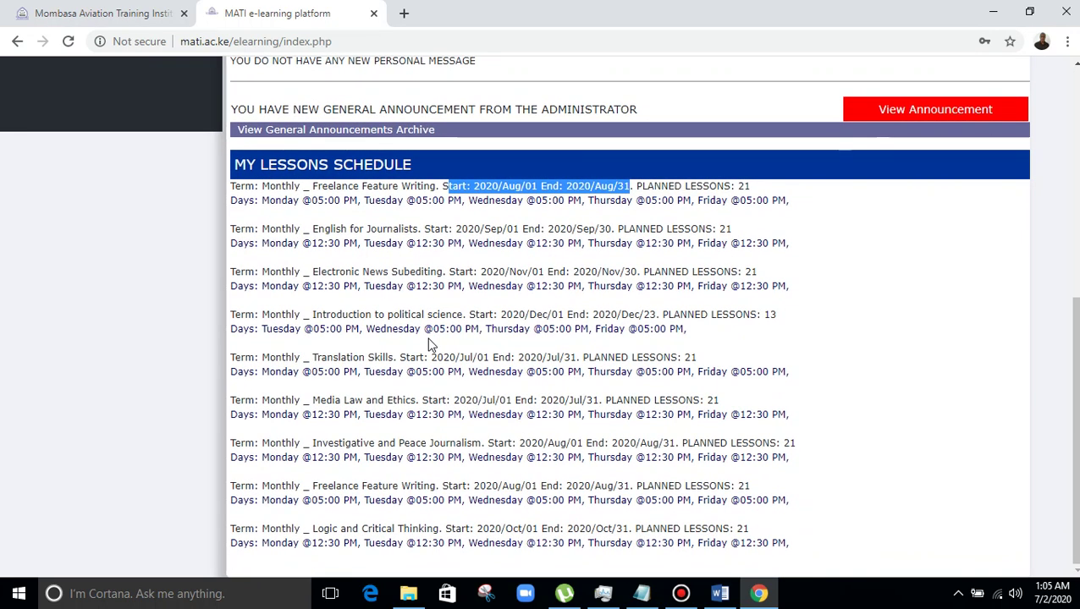
pyautogui.scroll(5, 428, 344)
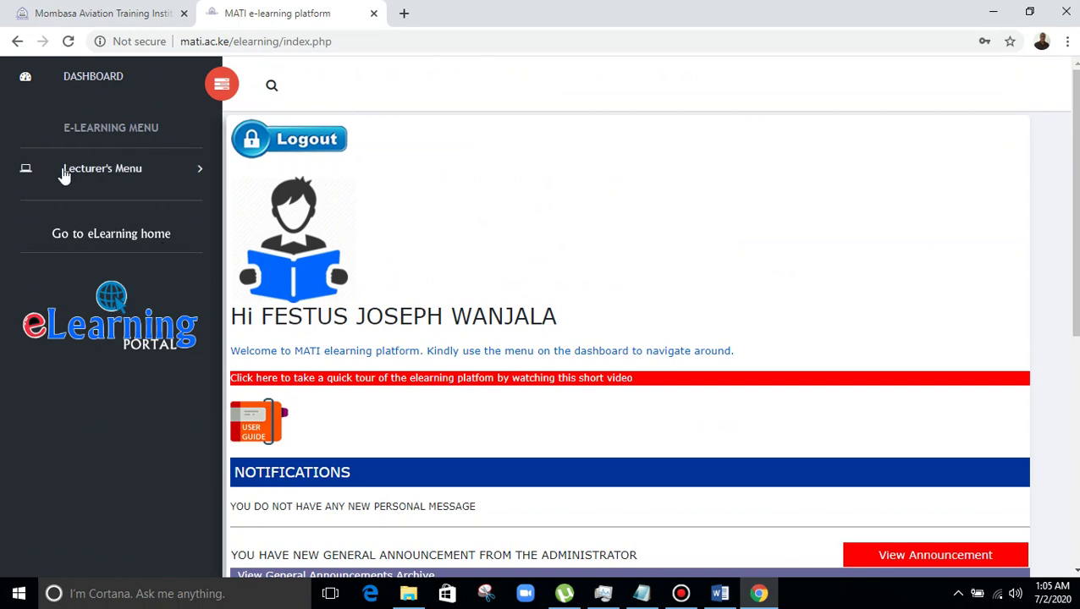
# Go through Lecturer's Menu to Select Unit and open Materials for Media Law and Ethics
pyautogui.click(200, 177)
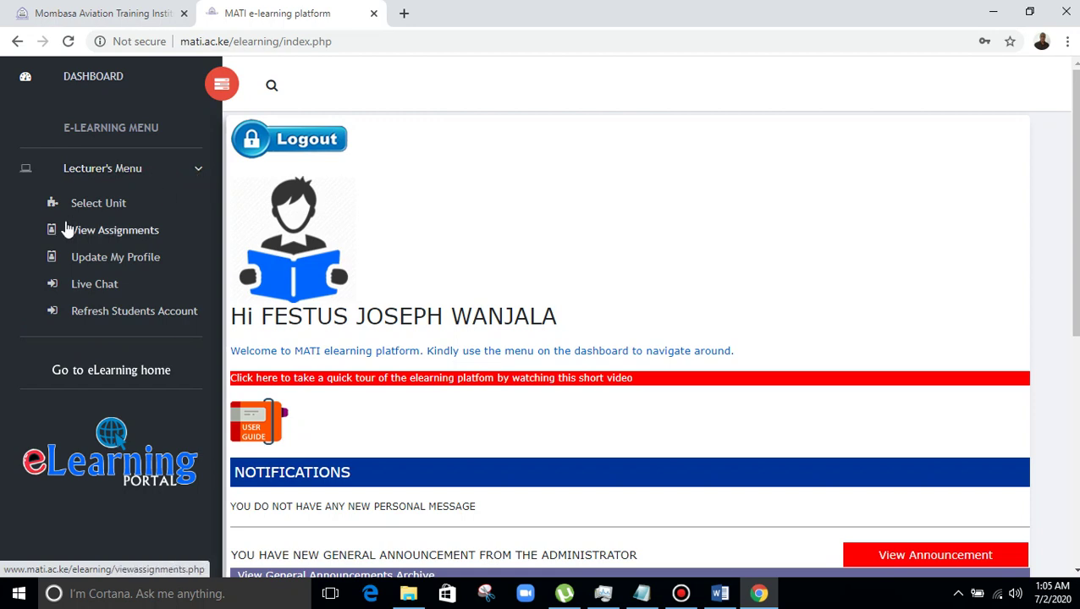
pyautogui.click(103, 203)
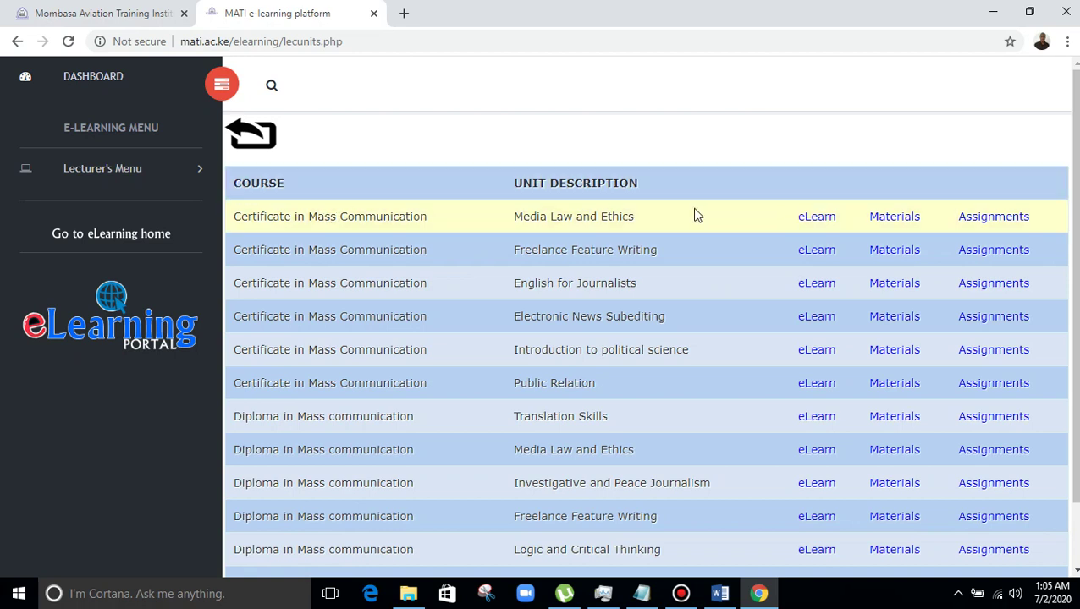
pyautogui.click(897, 218)
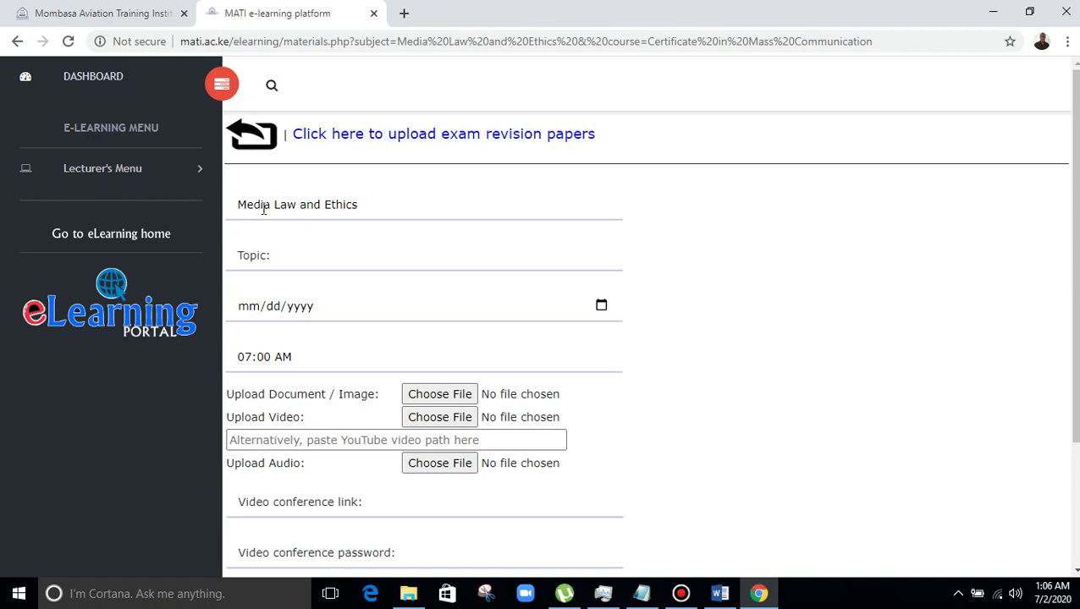
# Set the material topic to 'introduction' and the premier date to 07/03/2020 (July 3)
pyautogui.click(280, 256)
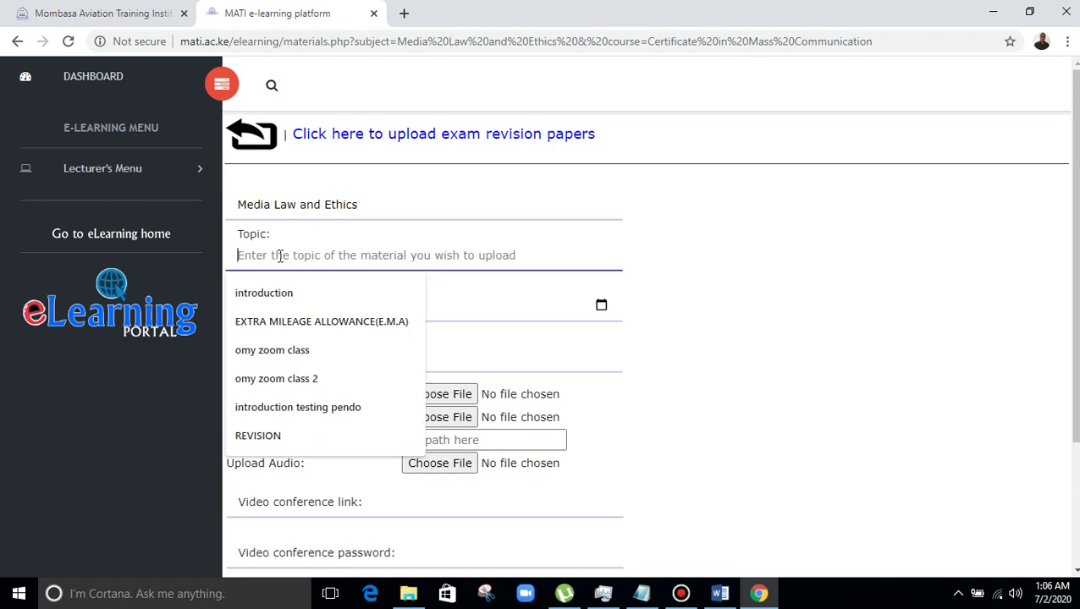
pyautogui.click(290, 294)
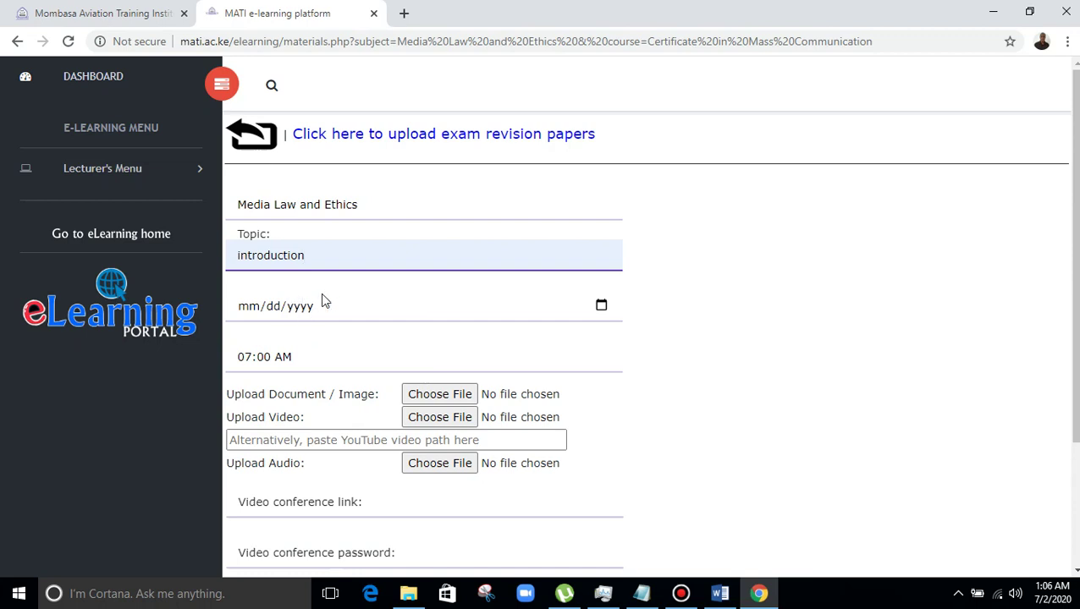
pyautogui.click(680, 227)
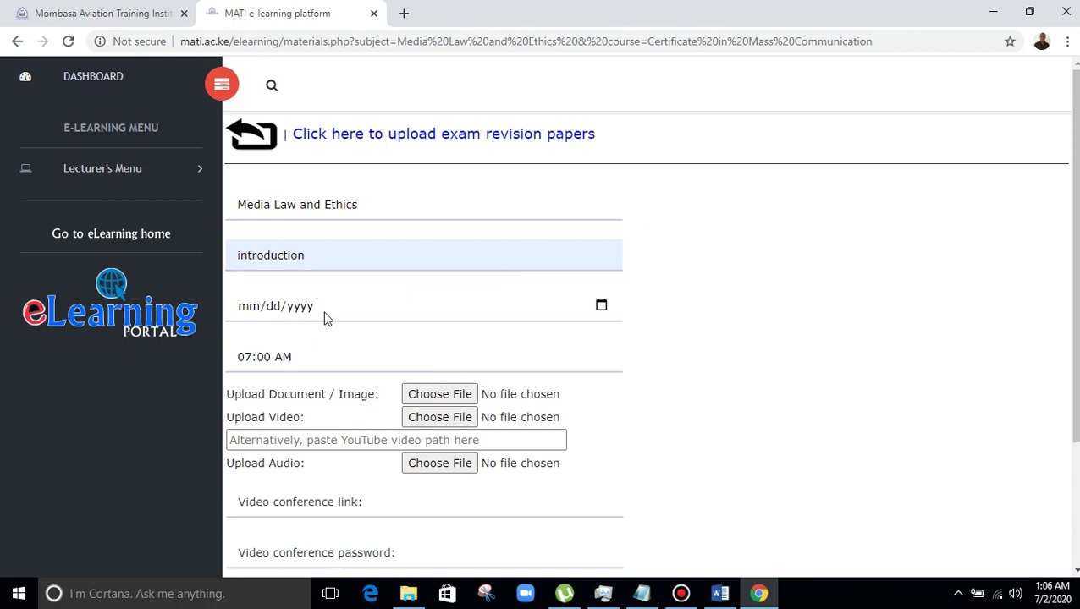
pyautogui.click(293, 309)
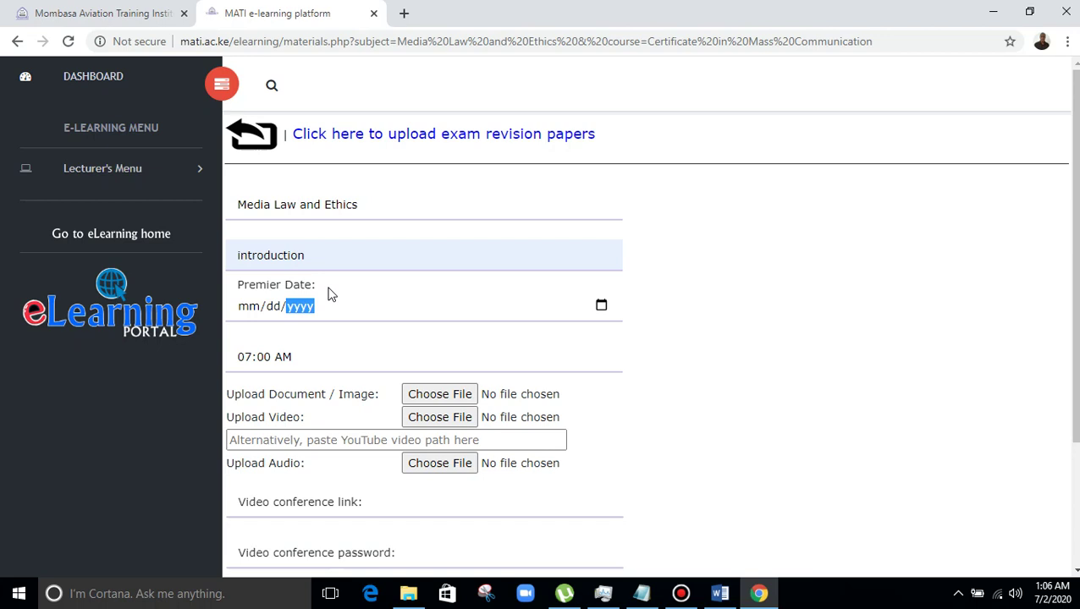
pyautogui.click(251, 310)
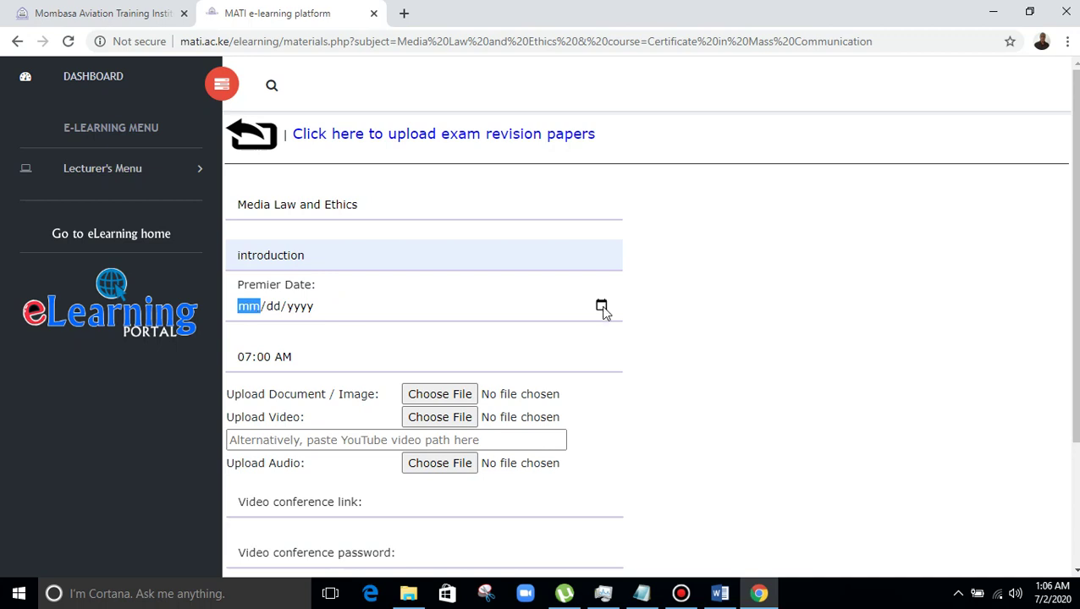
pyautogui.click(603, 307)
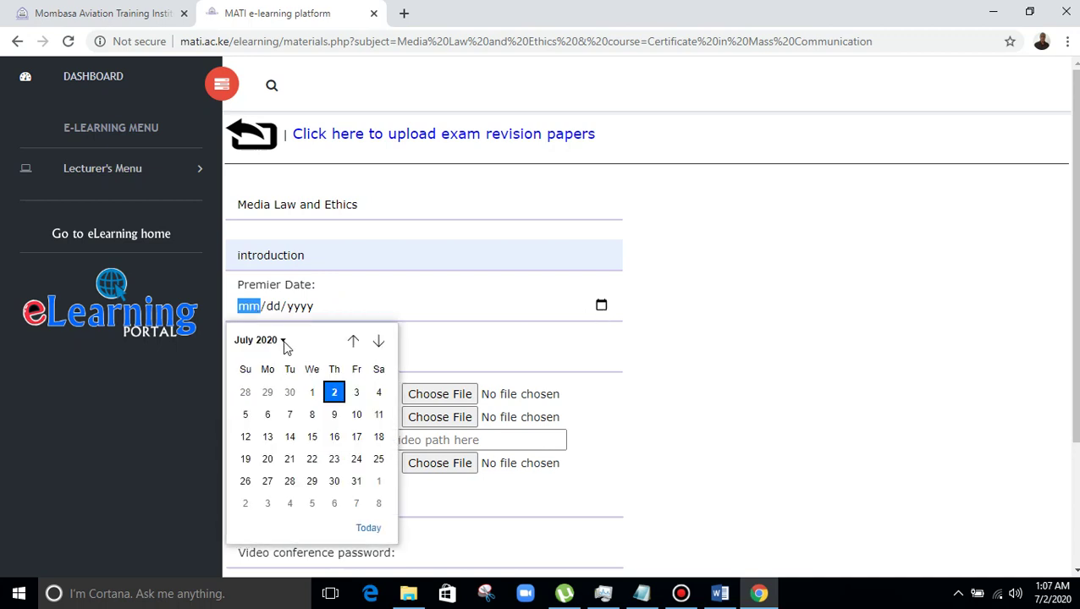
pyautogui.click(359, 394)
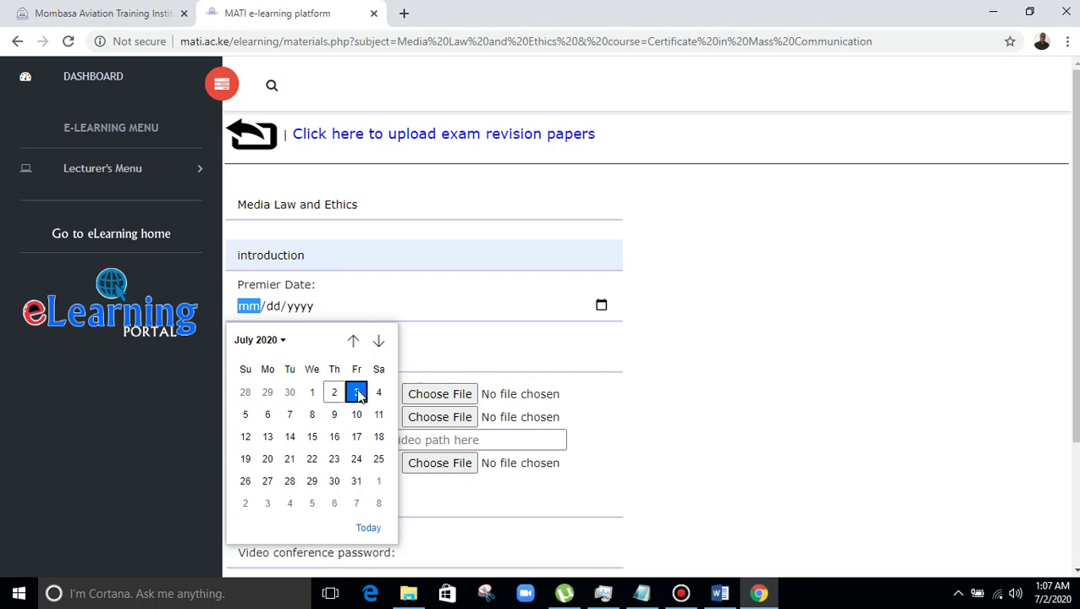
pyautogui.click(267, 308)
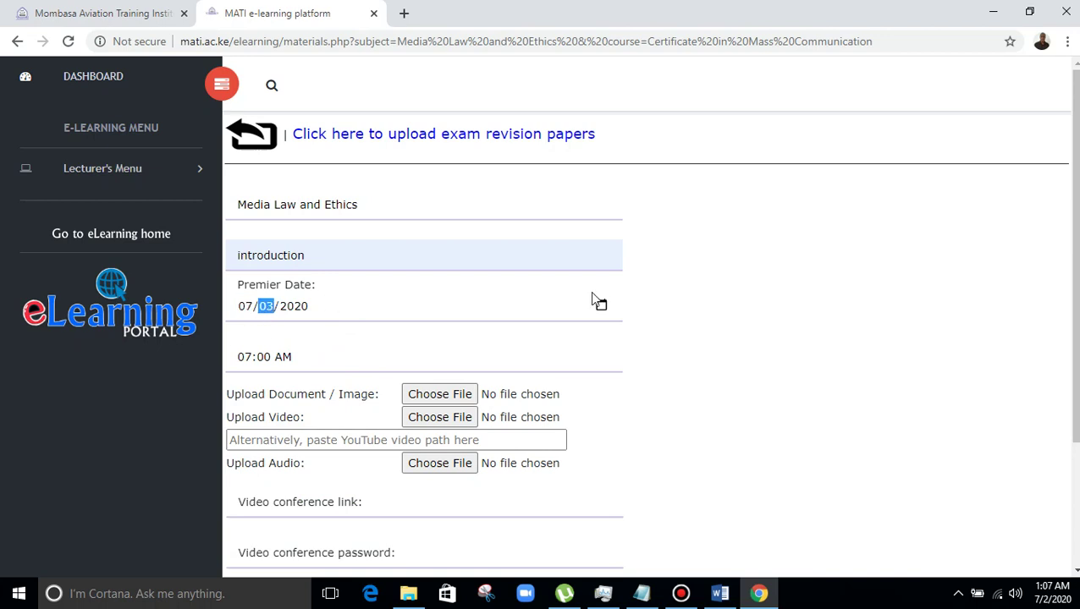
pyautogui.click(601, 307)
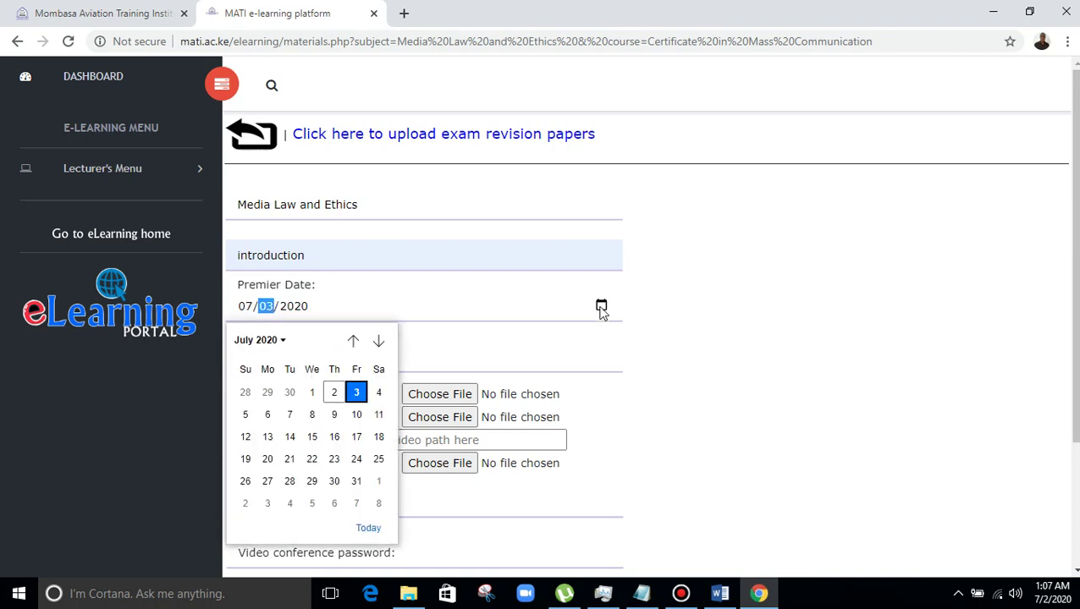
pyautogui.click(358, 391)
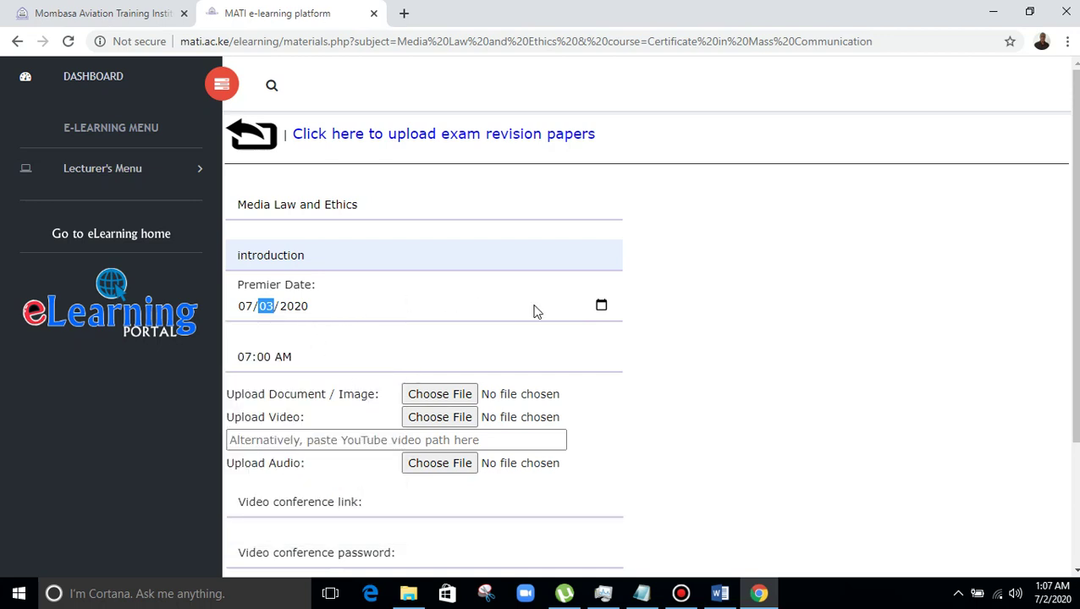
# Set the premier time to 09:30 AM
pyautogui.click(286, 359)
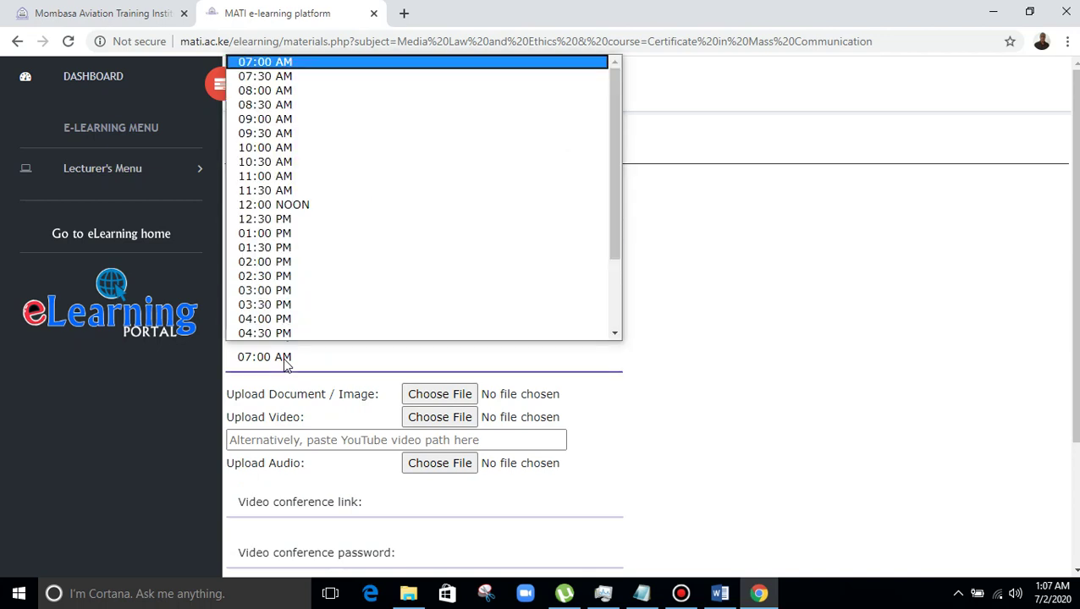
pyautogui.scroll(-1, 286, 317)
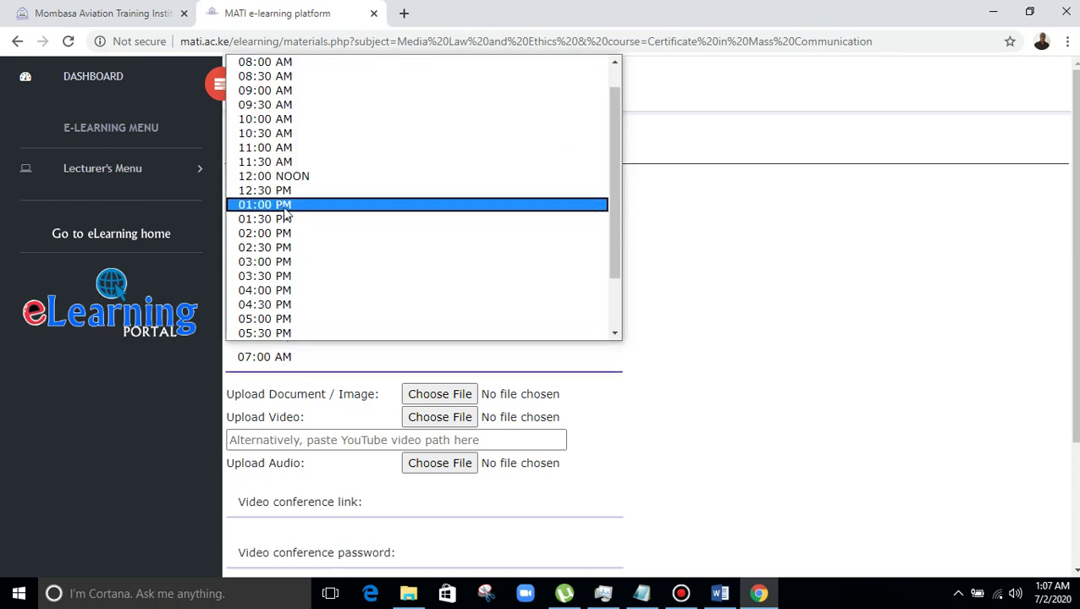
pyautogui.click(280, 105)
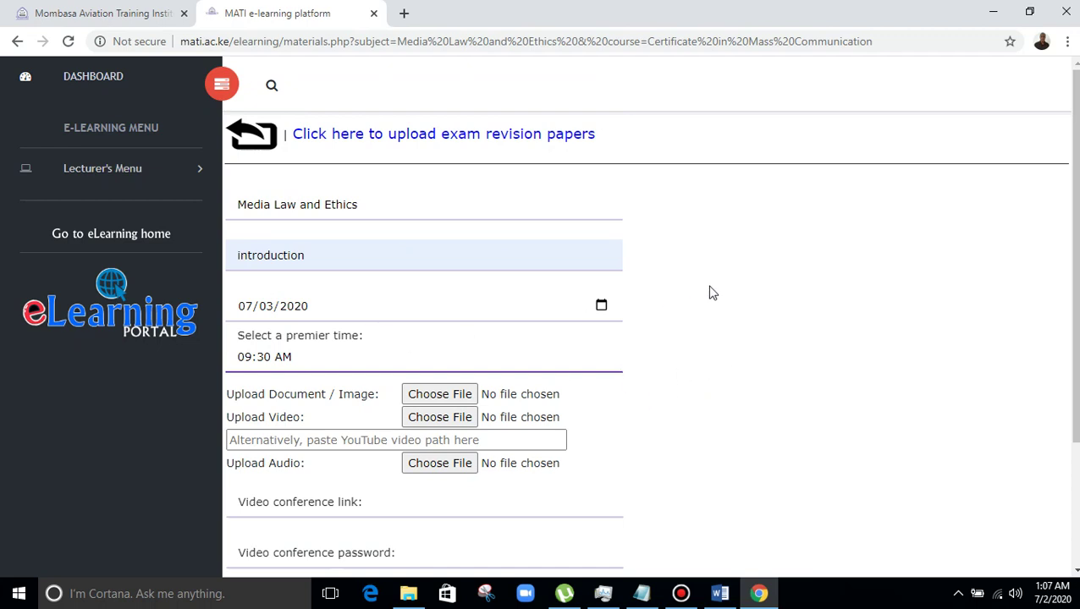
pyautogui.scroll(-2, 772, 354)
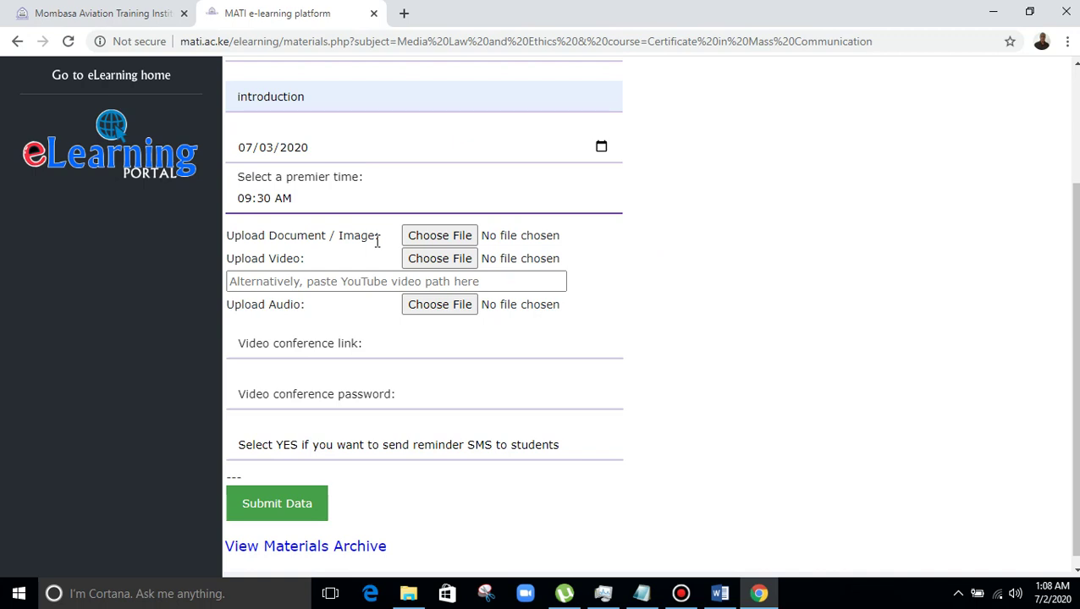
# Attach 5.17 eTextbook 1.pdf as the lesson document, replacing the mistakenly chosen IMAGE file
pyautogui.click(437, 237)
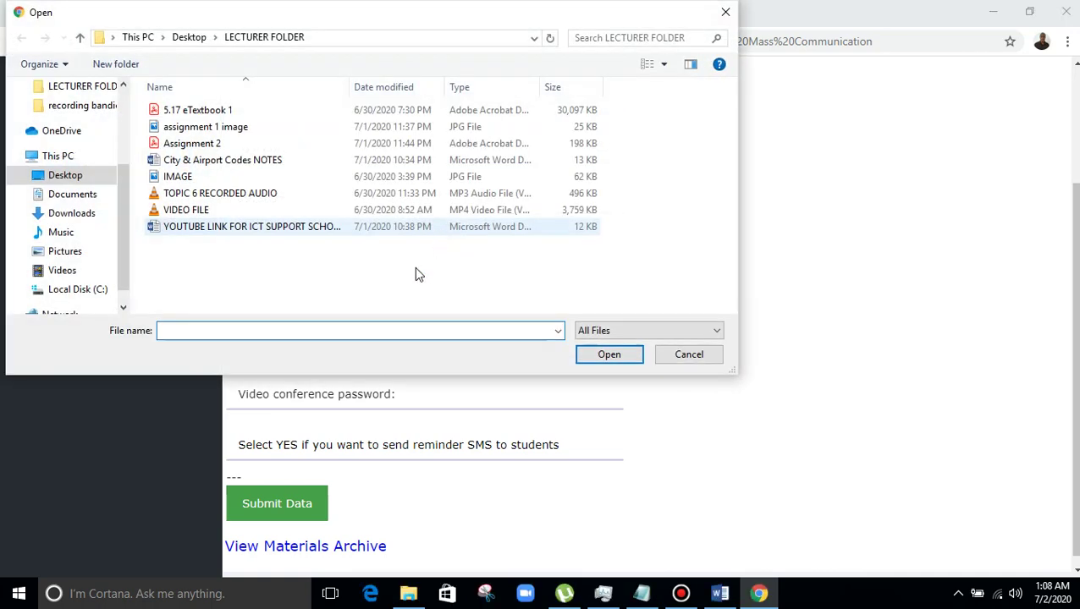
pyautogui.click(192, 178)
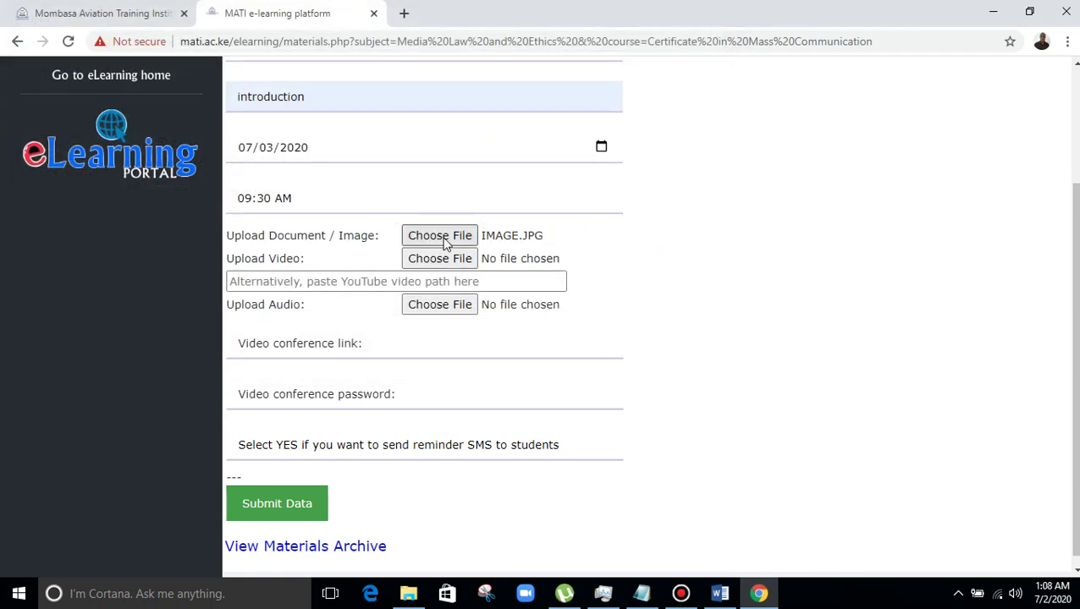
pyautogui.click(441, 239)
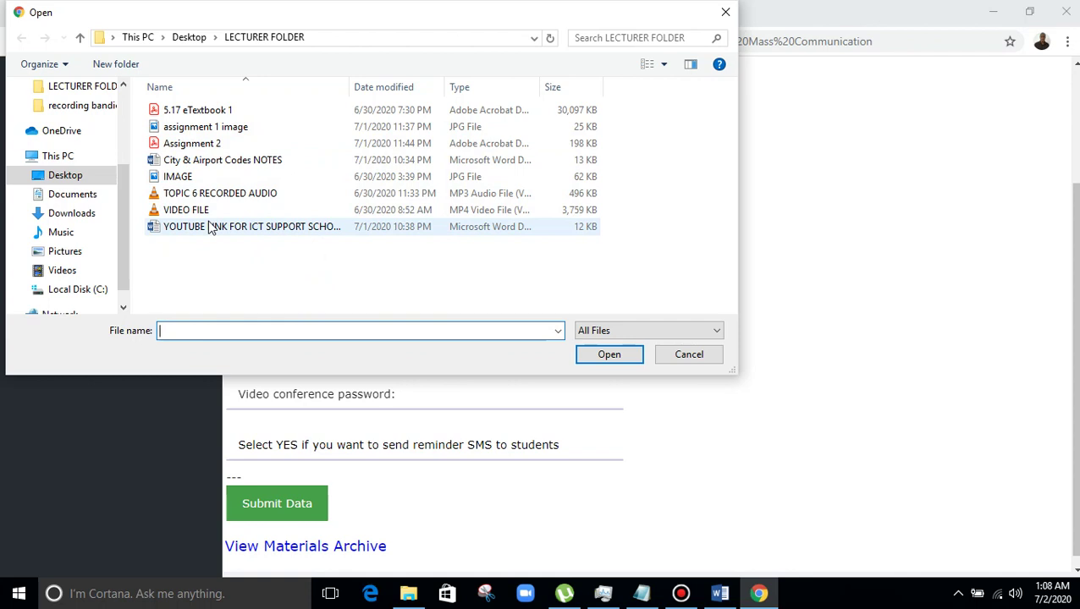
pyautogui.click(219, 111)
pyautogui.click(600, 356)
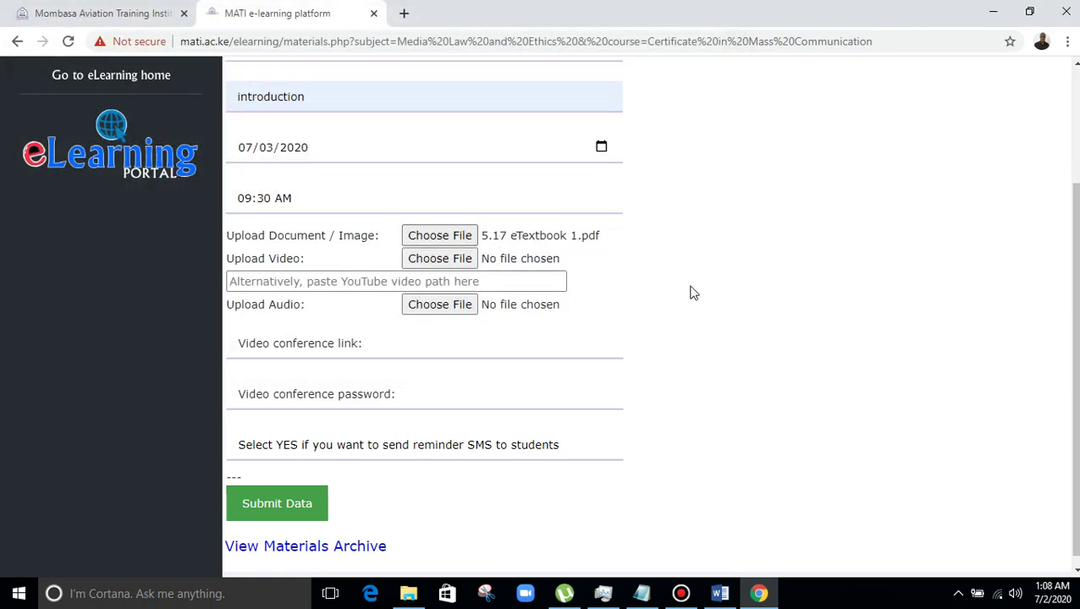
pyautogui.click(288, 282)
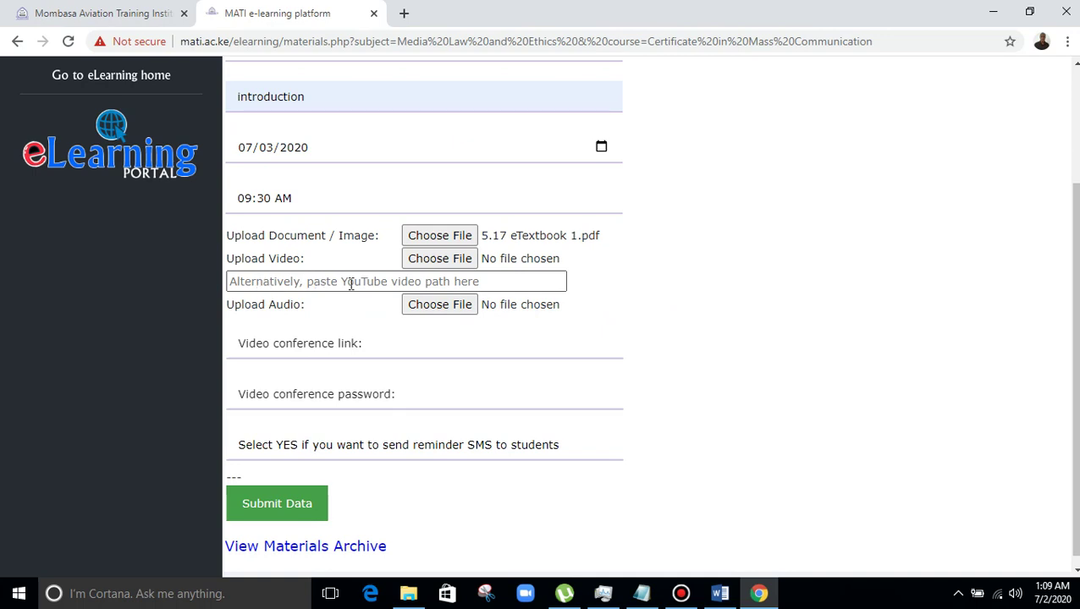
# Fill in the saved YouTube link as the lesson's video link
pyautogui.rightClick(318, 283)
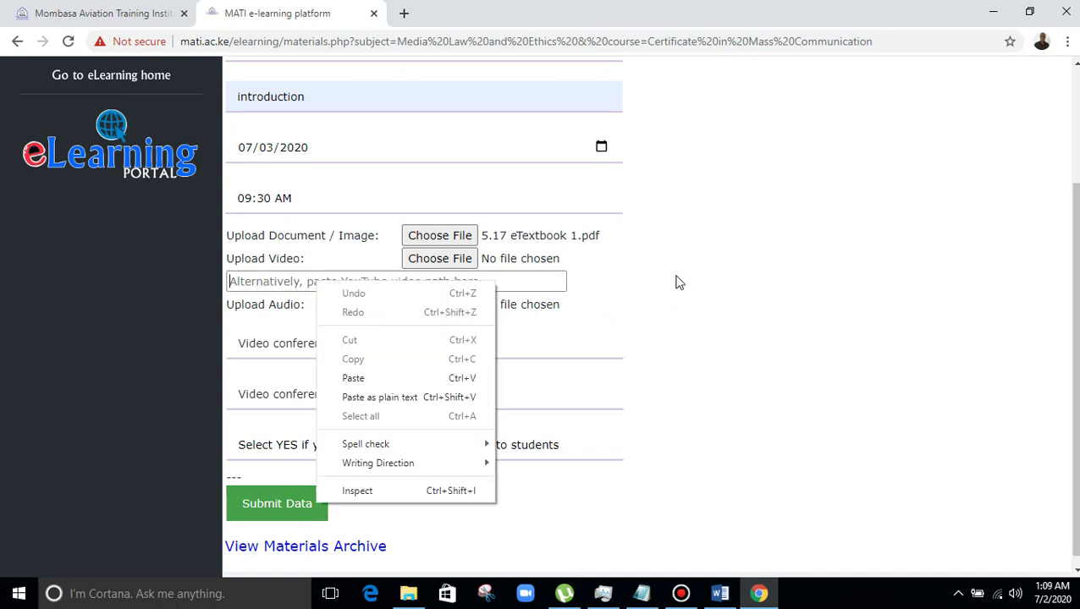
pyautogui.click(537, 282)
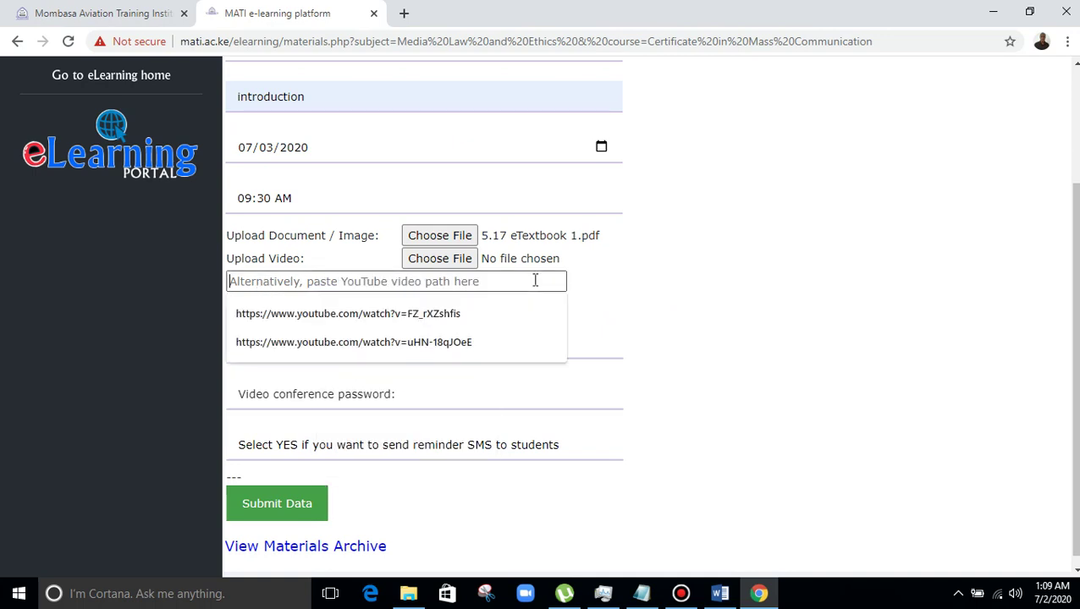
pyautogui.click(465, 313)
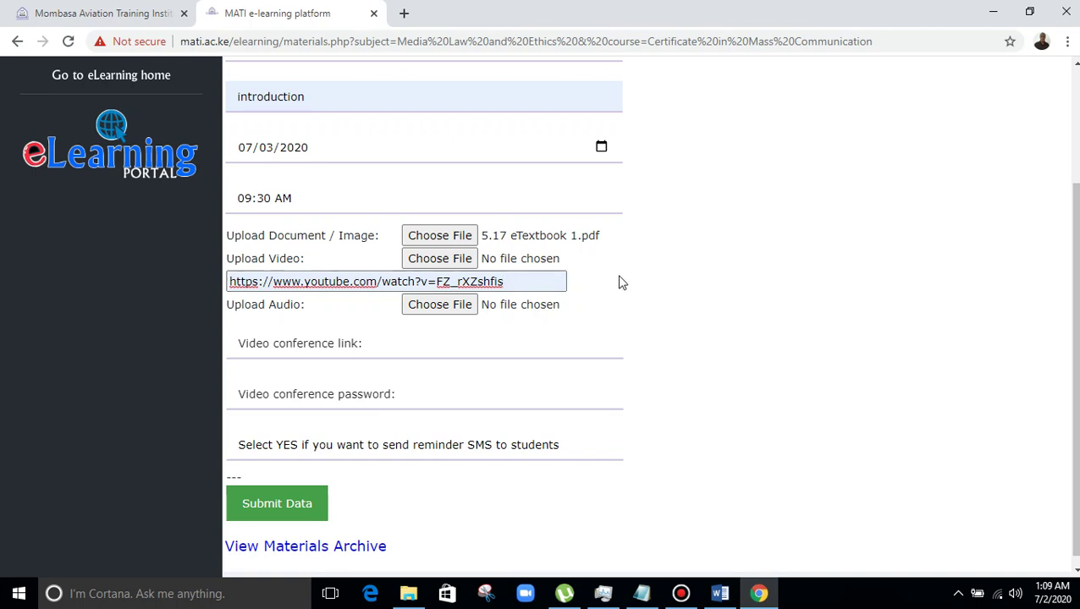
# Attach TOPIC 6 RECORDED AUDIO as the audio file and VIDEO FILE as the video
pyautogui.click(445, 308)
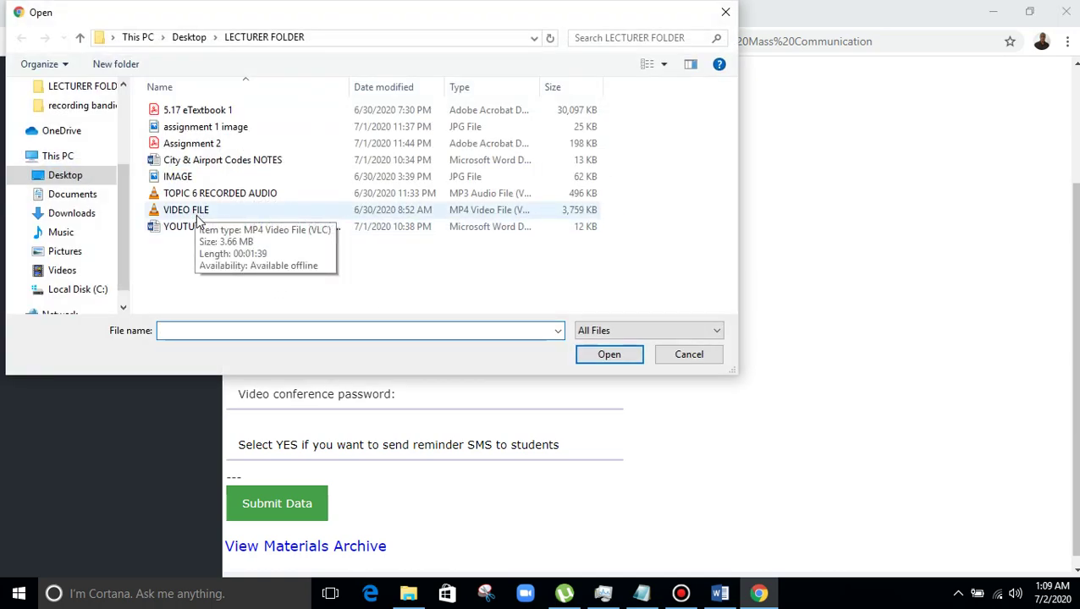
pyautogui.click(279, 195)
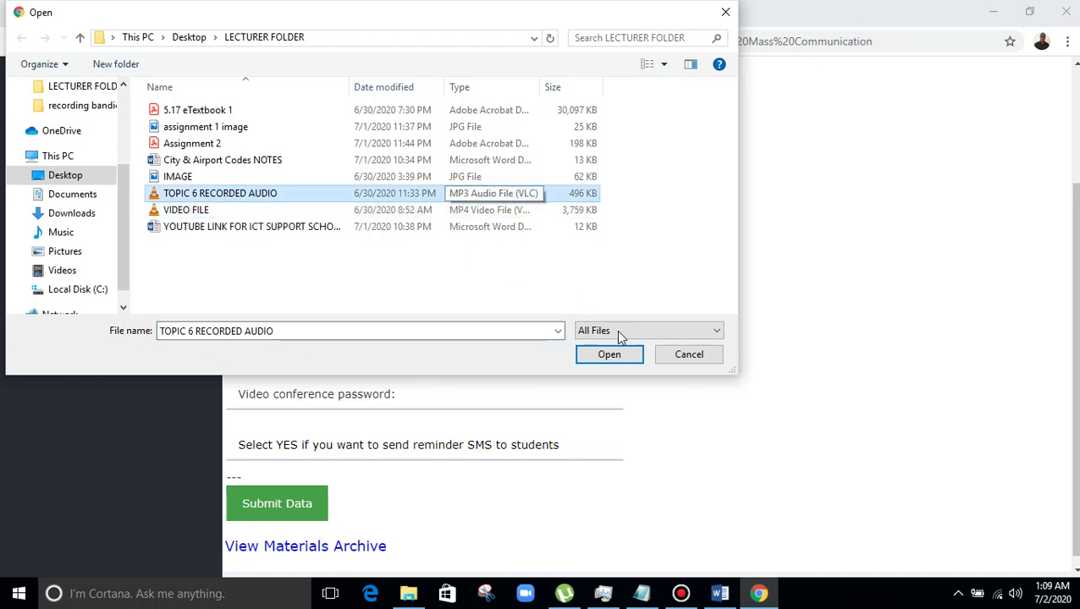
pyautogui.click(609, 355)
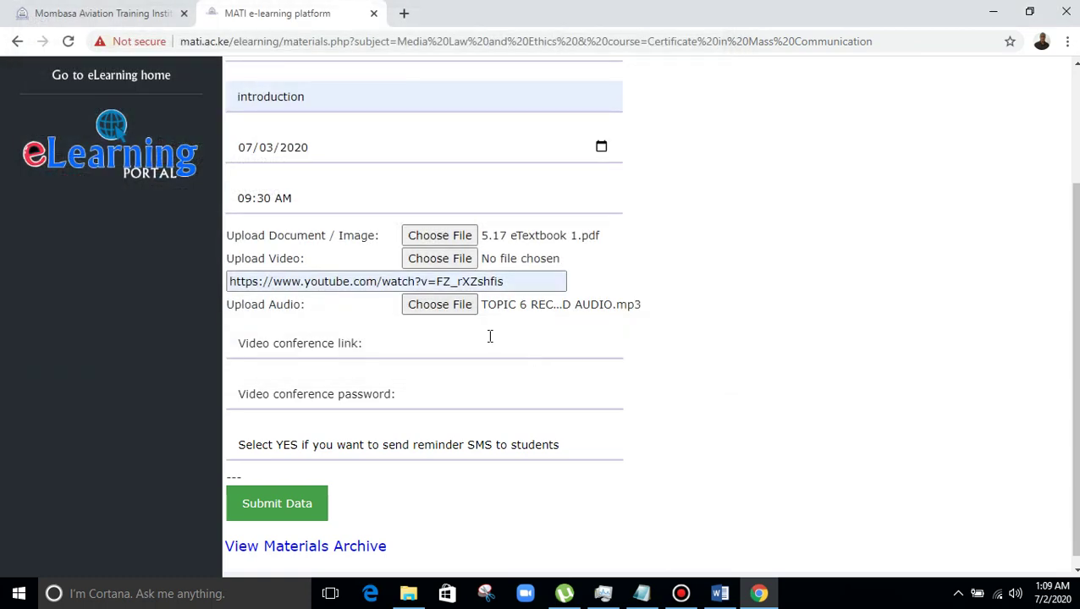
pyautogui.click(457, 259)
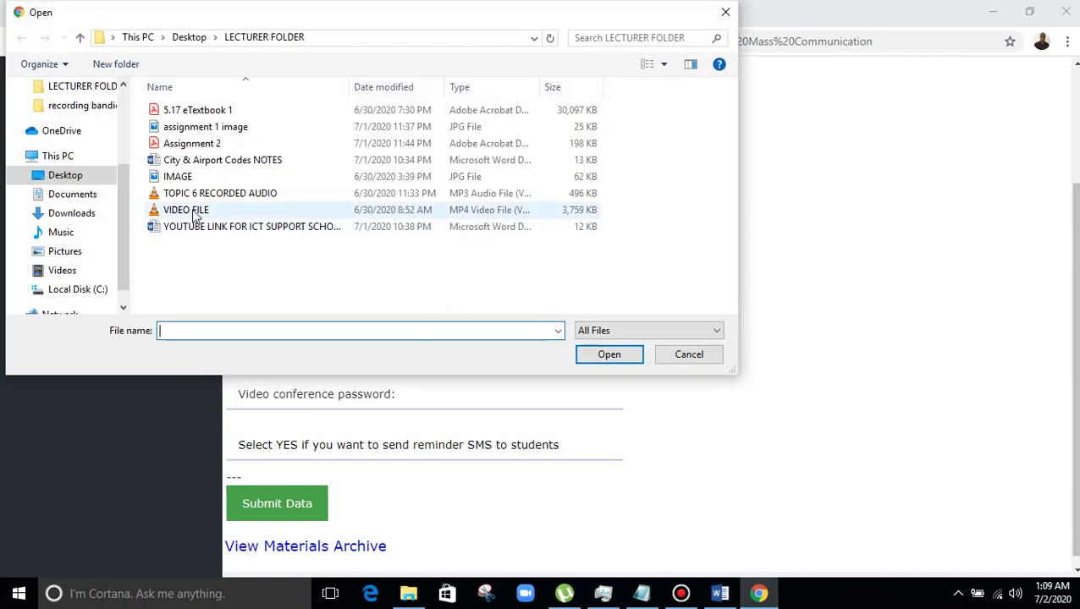
pyautogui.click(195, 212)
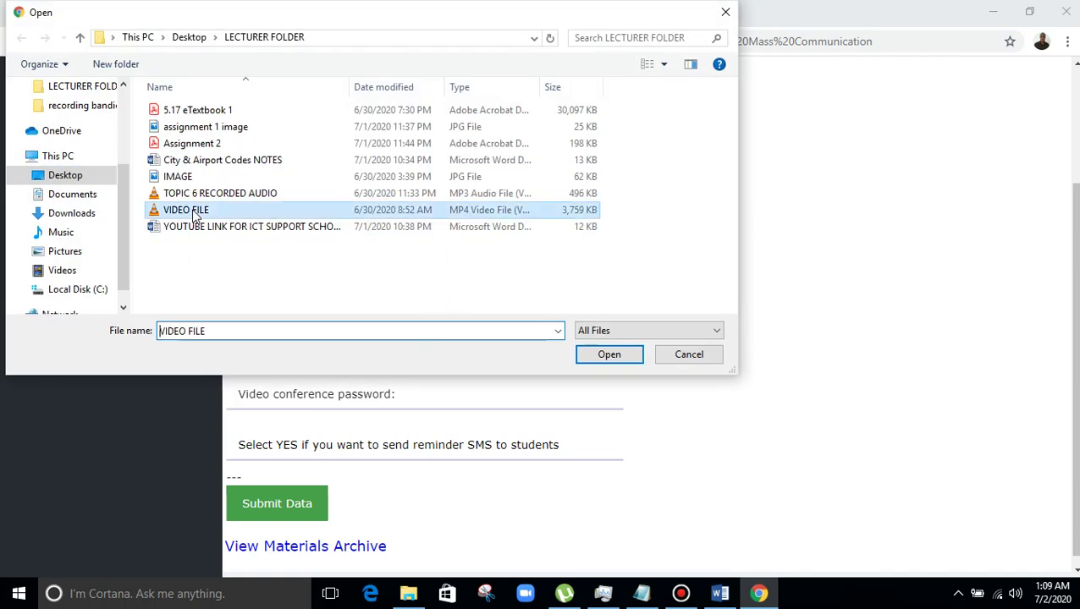
pyautogui.click(615, 355)
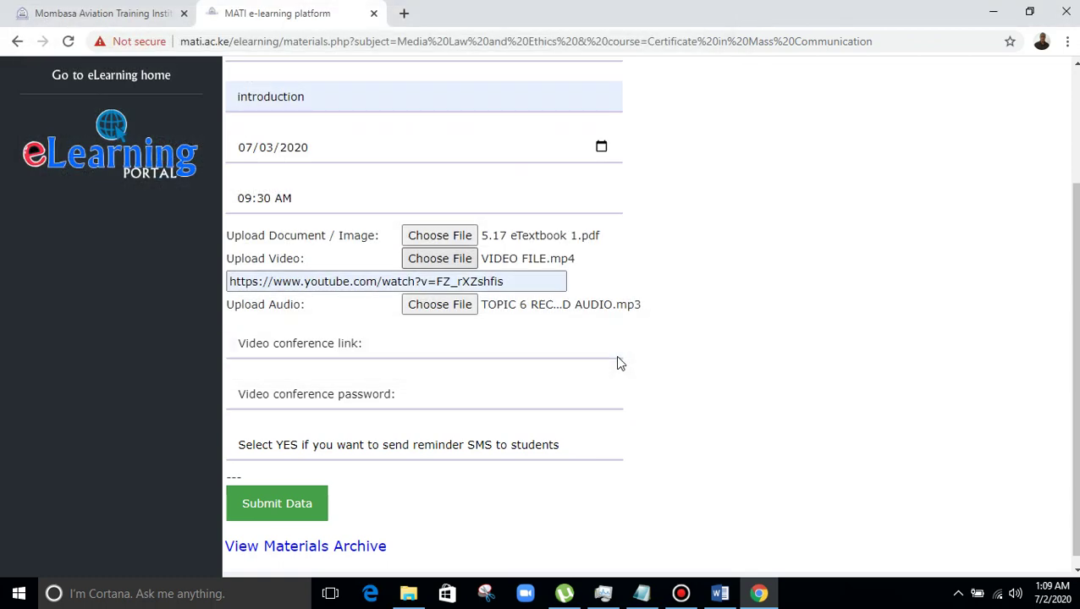
pyautogui.scroll(-1, 731, 365)
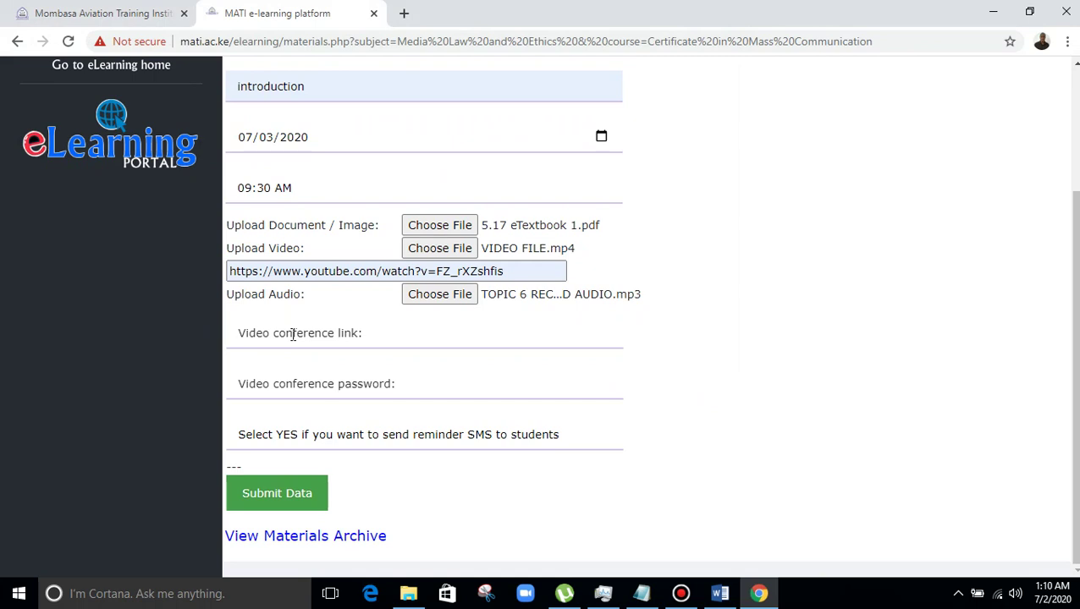
# Choose YES for sending reminder SMS messages to students
pyautogui.click(300, 437)
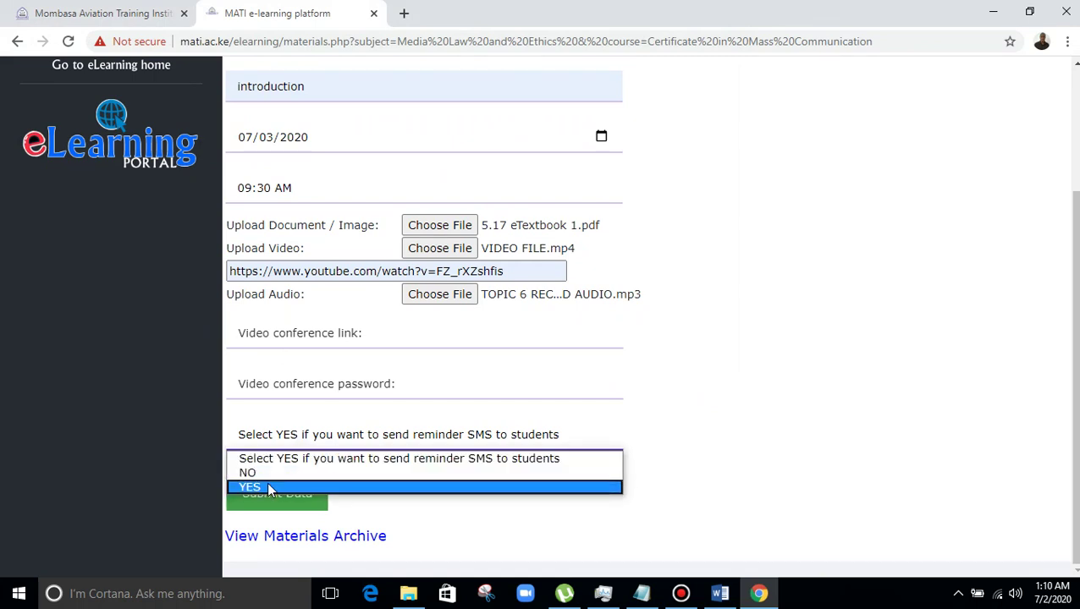
pyautogui.click(267, 483)
pyautogui.click(273, 442)
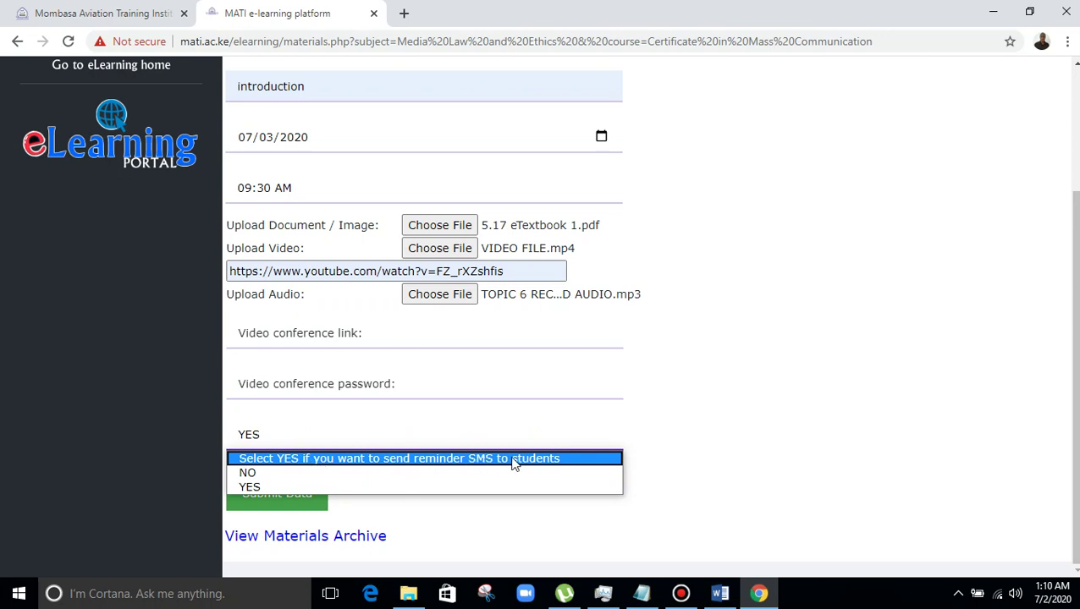
pyautogui.click(250, 487)
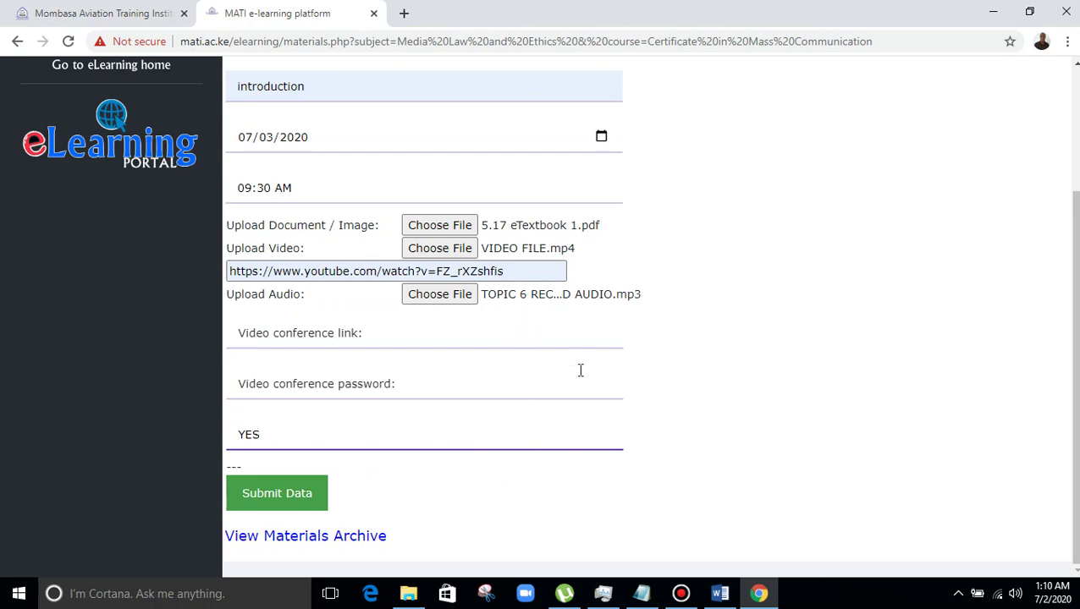
pyautogui.scroll(2, 578, 370)
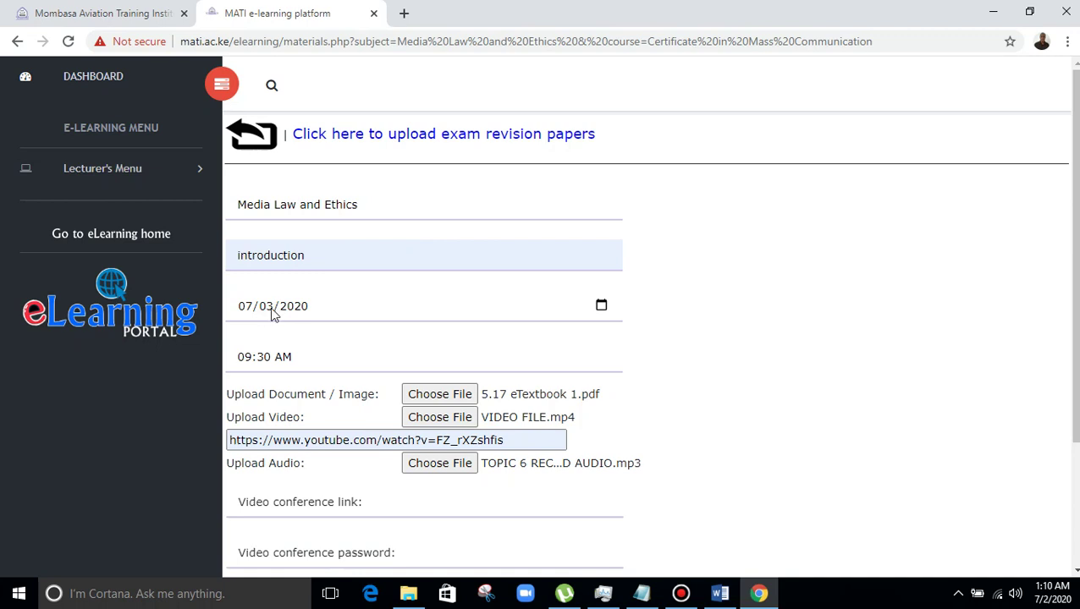
# Return to the units list and open Assignments for Certificate Media Law and Ethics
pyautogui.click(269, 141)
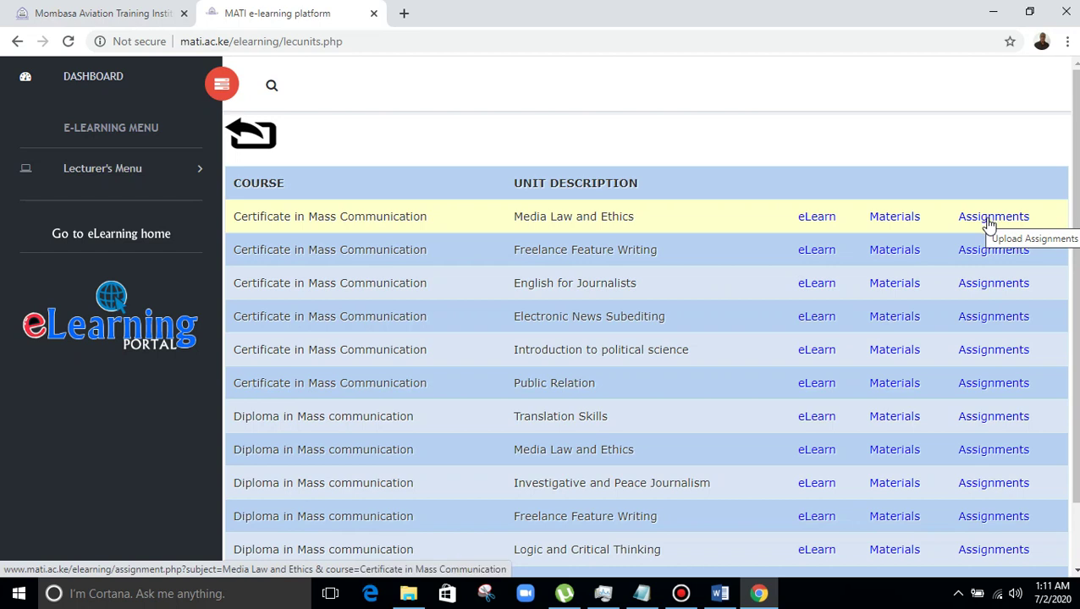
pyautogui.click(988, 222)
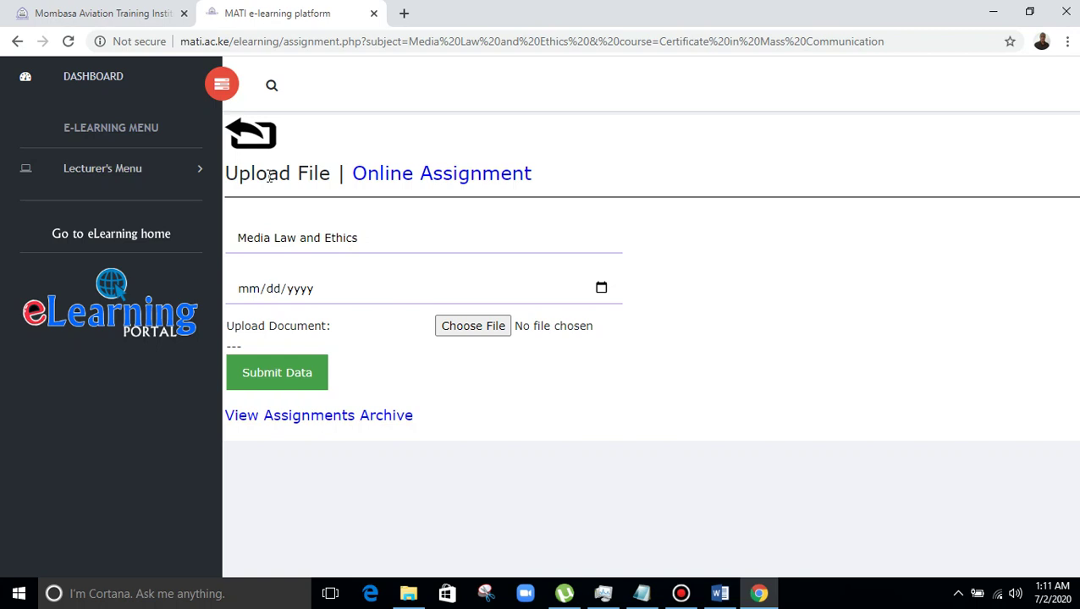
# Enter 03/07/2020 as the assignment premier date
pyautogui.click(273, 289)
pyautogui.click(255, 291)
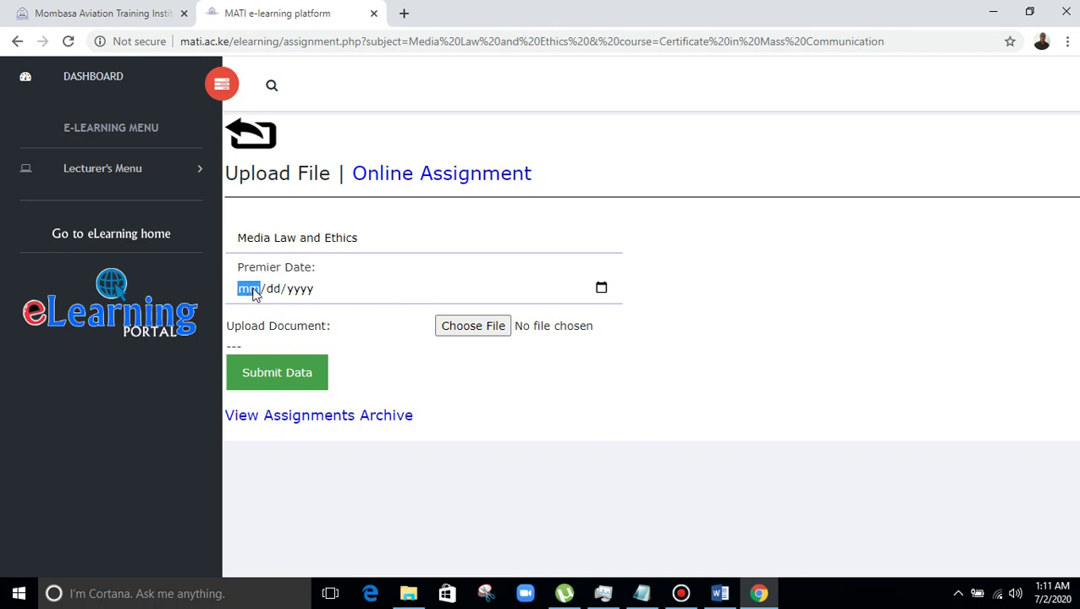
pyautogui.write('07')
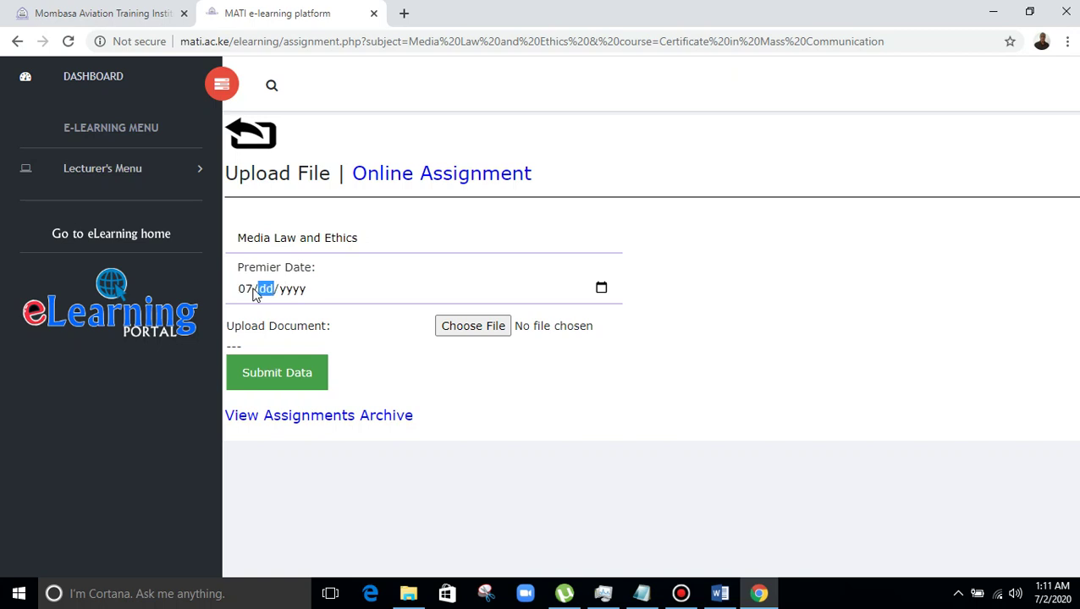
pyautogui.click(251, 292)
pyautogui.write('03/')
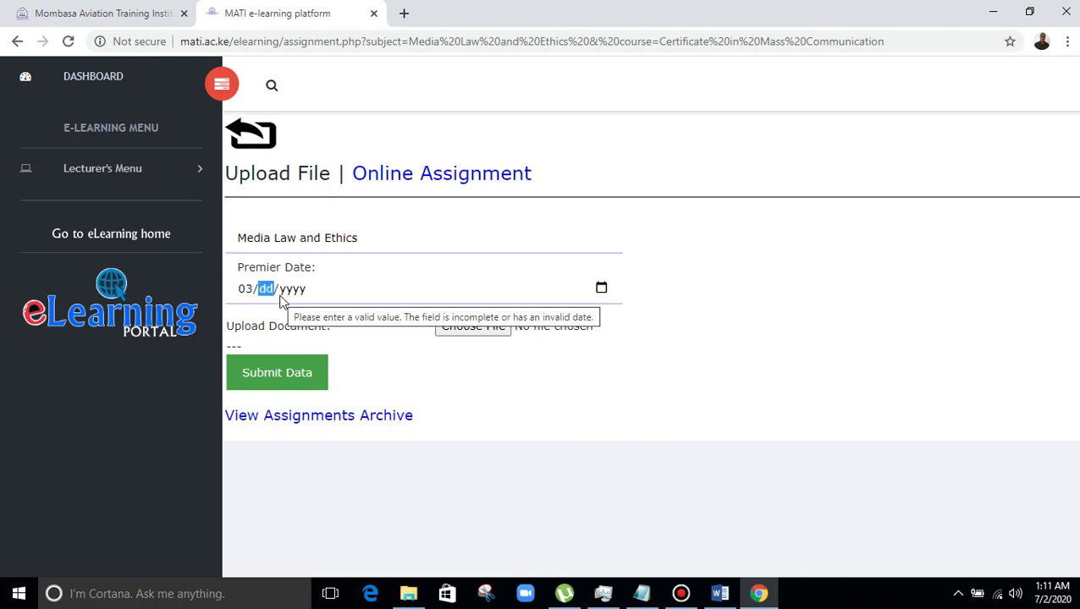
pyautogui.write('07/2020')
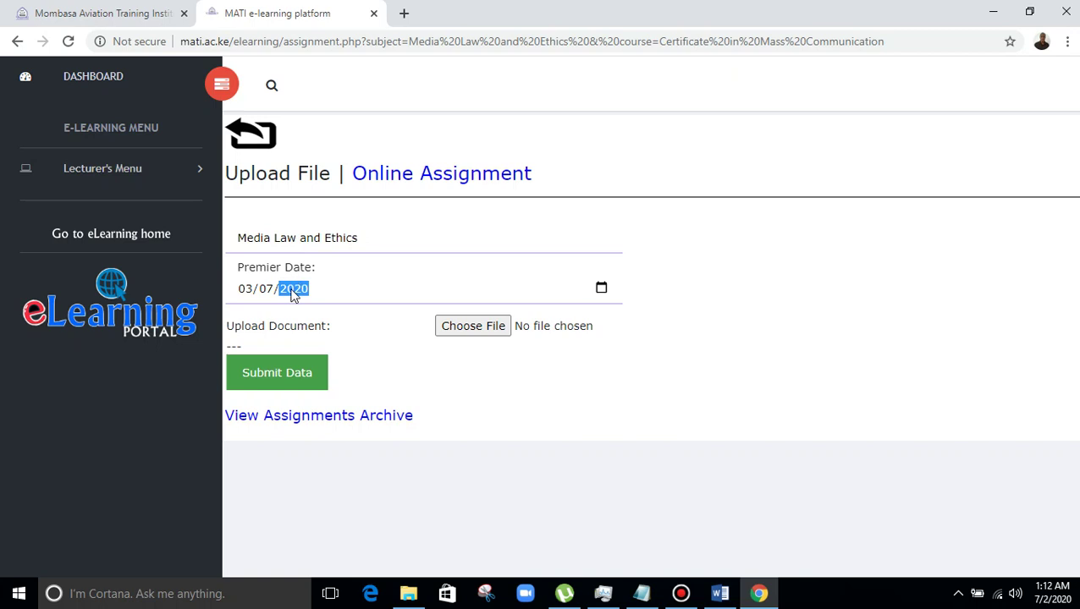
# Attach Assignment 2.pdf as the assignment document
pyautogui.click(489, 327)
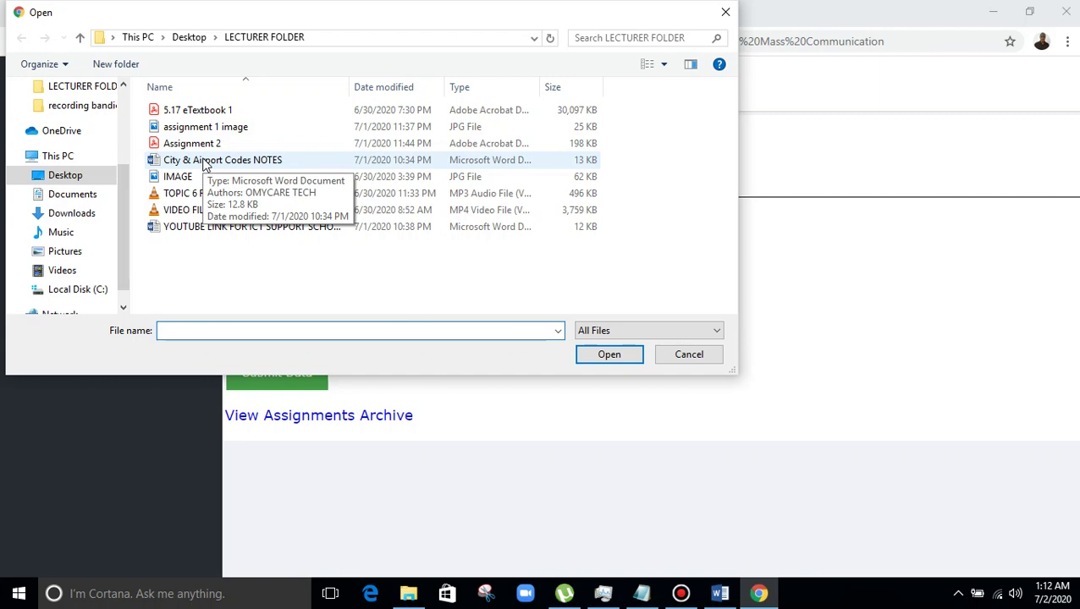
pyautogui.click(204, 148)
pyautogui.click(605, 358)
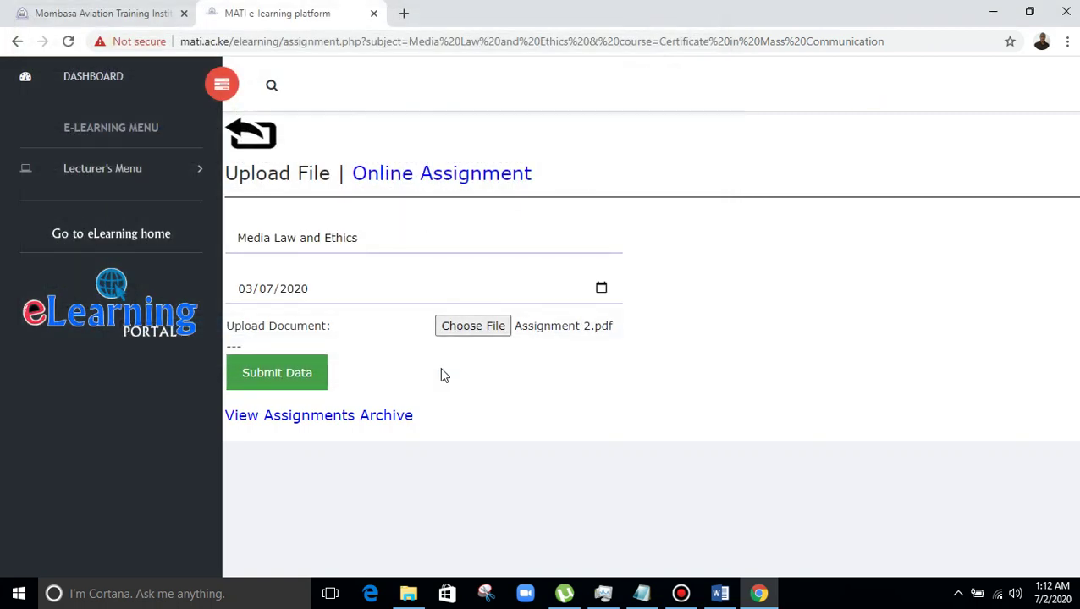
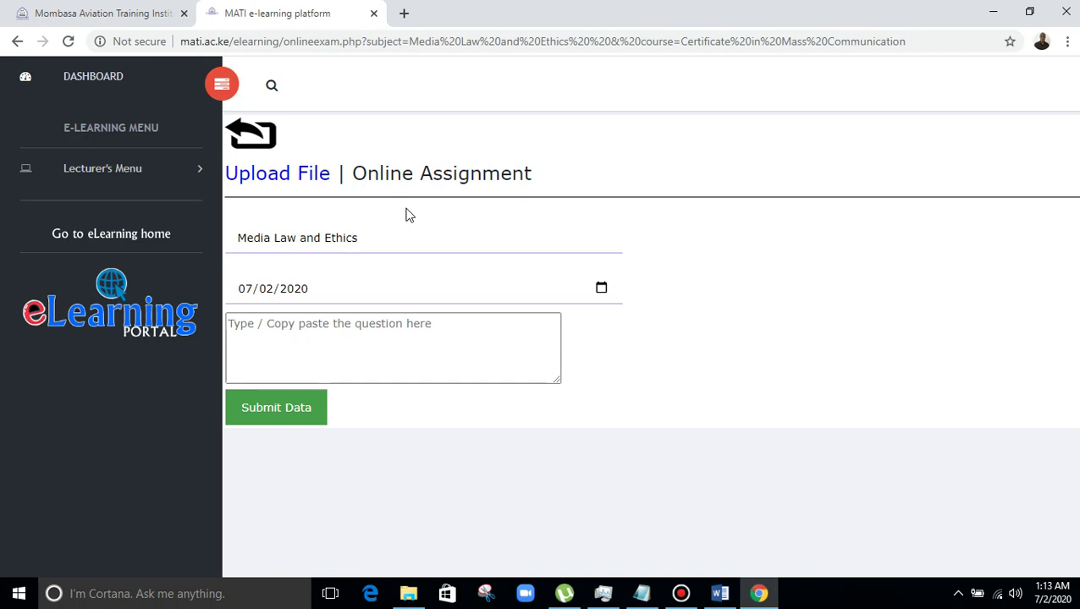
# Enter 'define mass communication ?' as question 1 of the Media Law and Ethics assignment and submit it
pyautogui.click(290, 323)
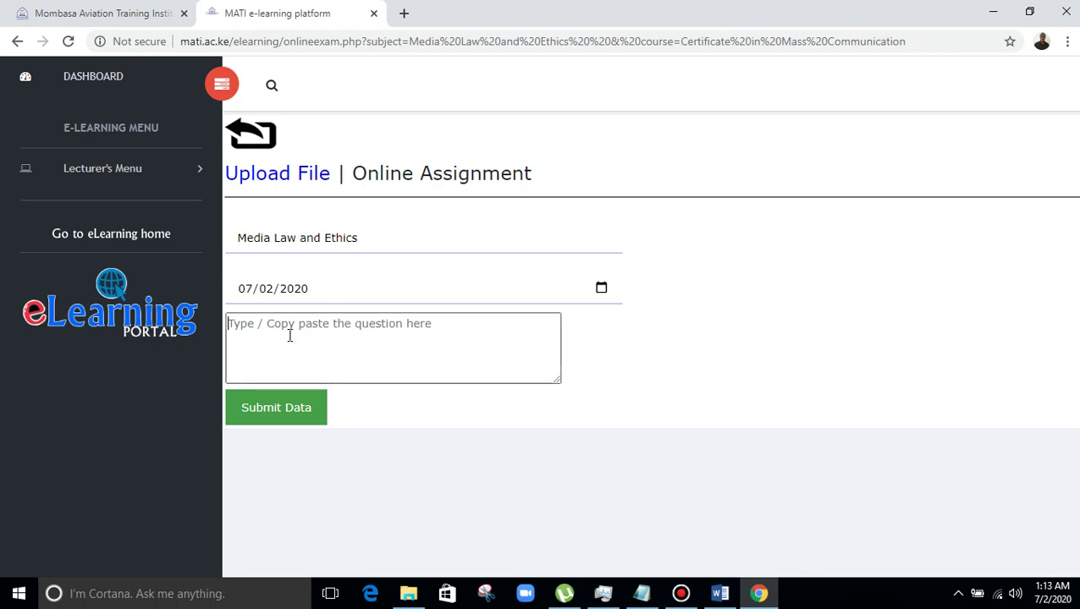
pyautogui.write('de')
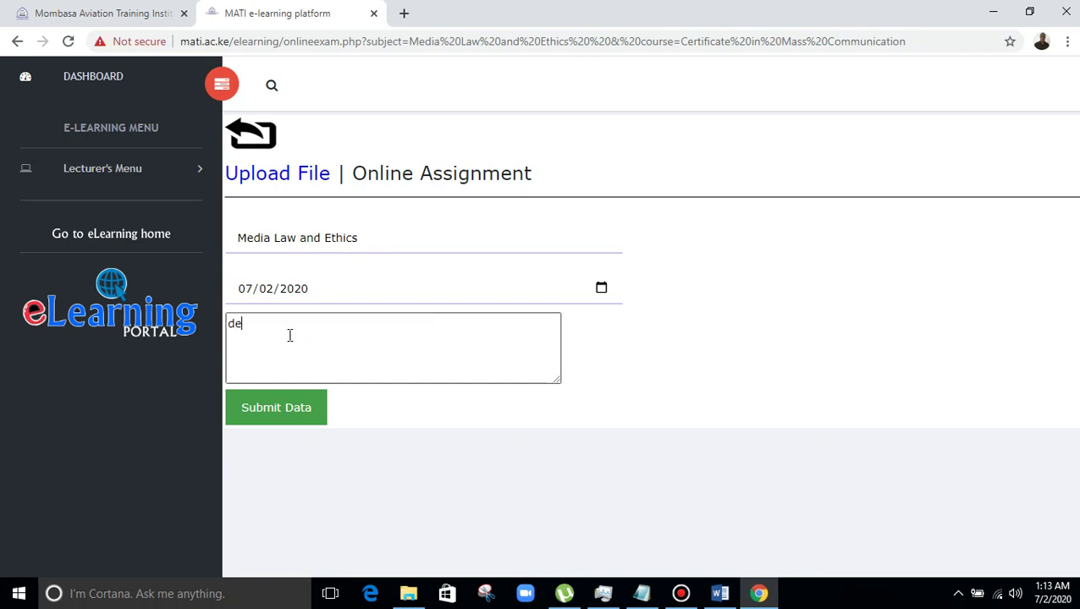
pyautogui.write('fine mass commu')
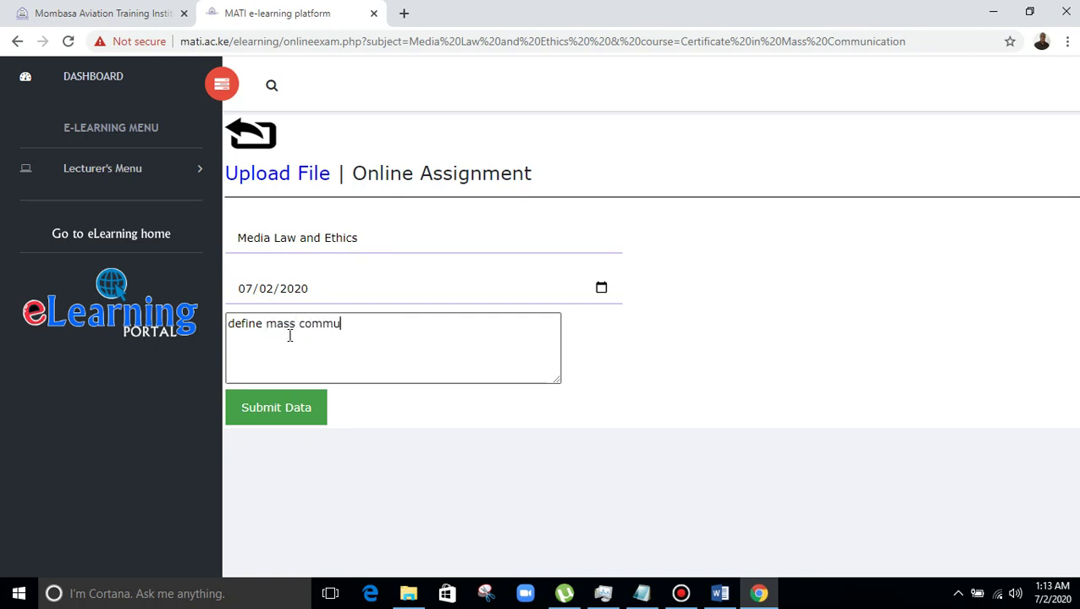
pyautogui.write('nication')
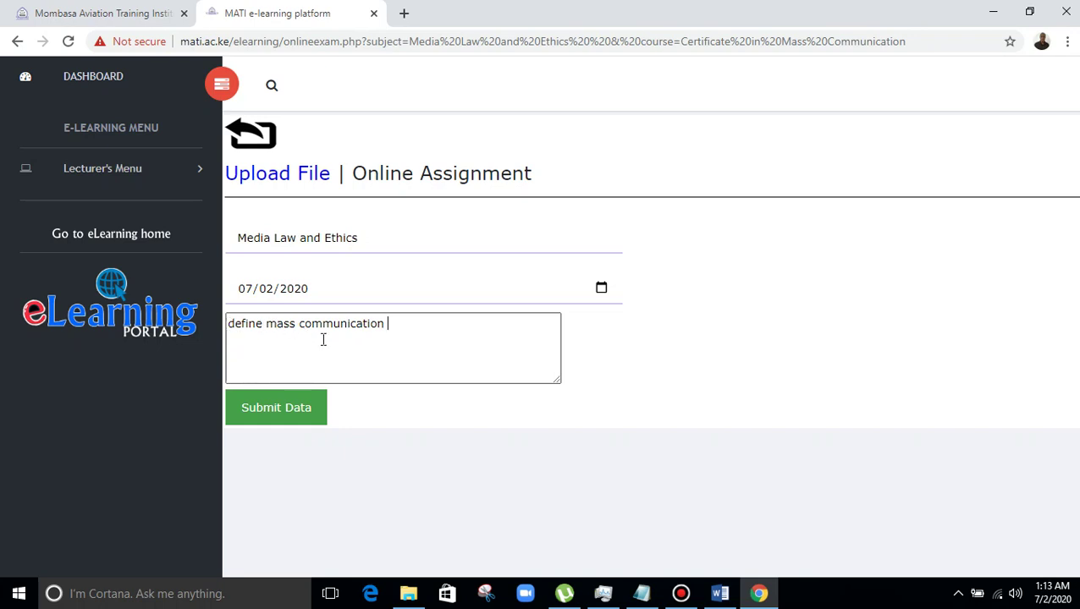
pyautogui.write('?')
pyautogui.click(309, 411)
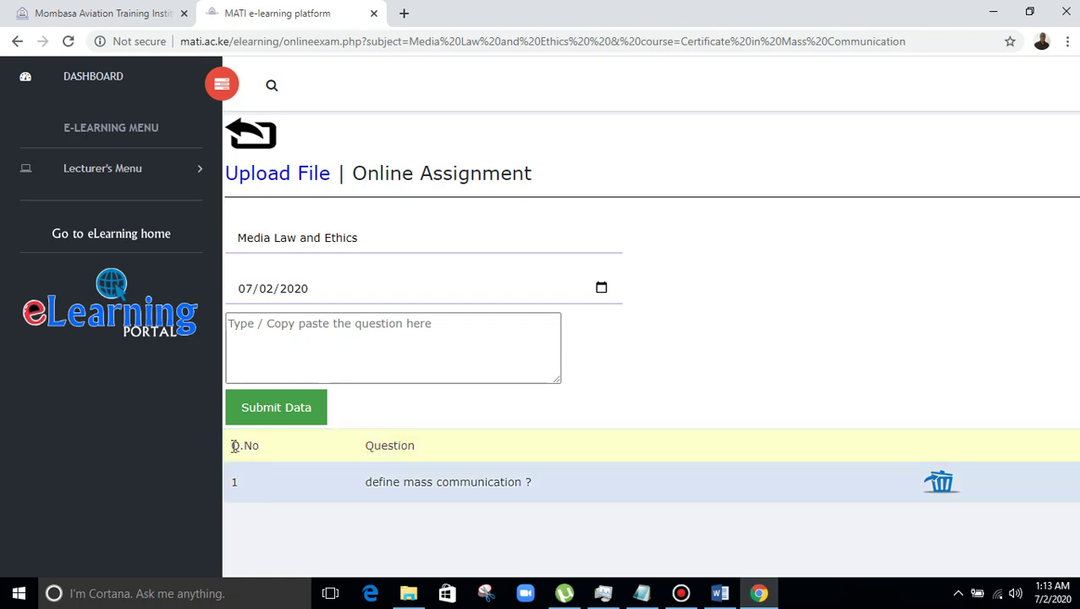
# Enter and submit 'define media?' as question 2, correcting the typo
pyautogui.moveTo(234, 447); pyautogui.dragTo(262, 453)
pyautogui.moveTo(366, 446); pyautogui.dragTo(418, 452)
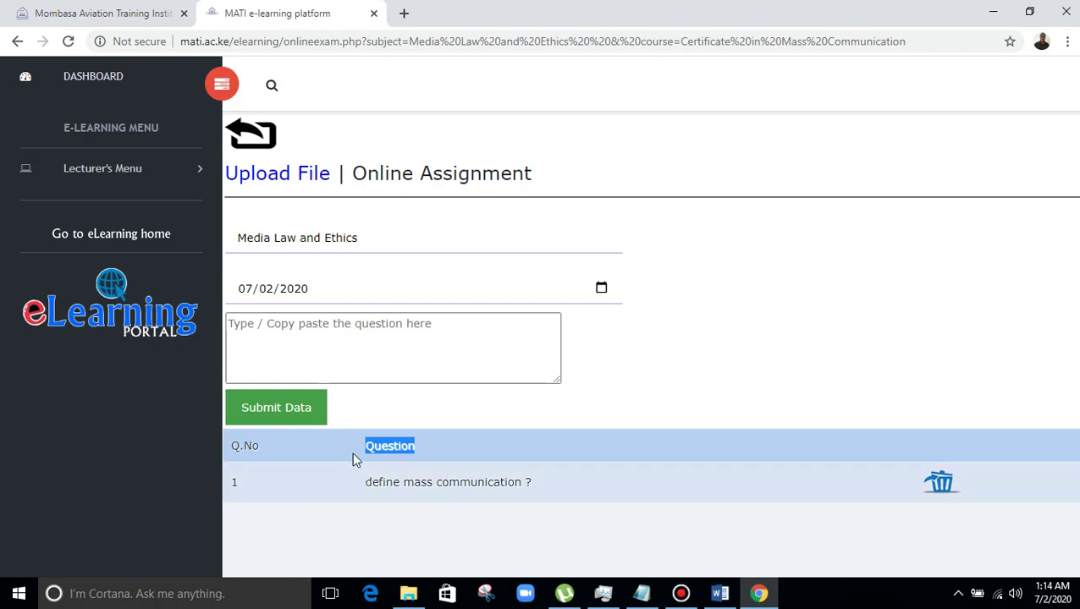
pyautogui.click(315, 326)
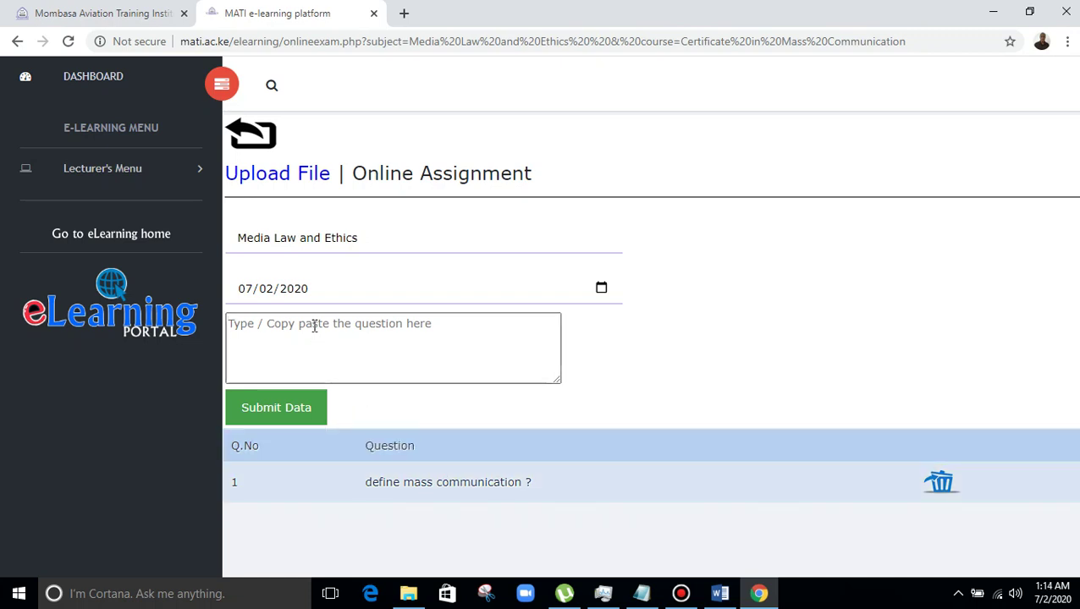
pyautogui.write('denine')
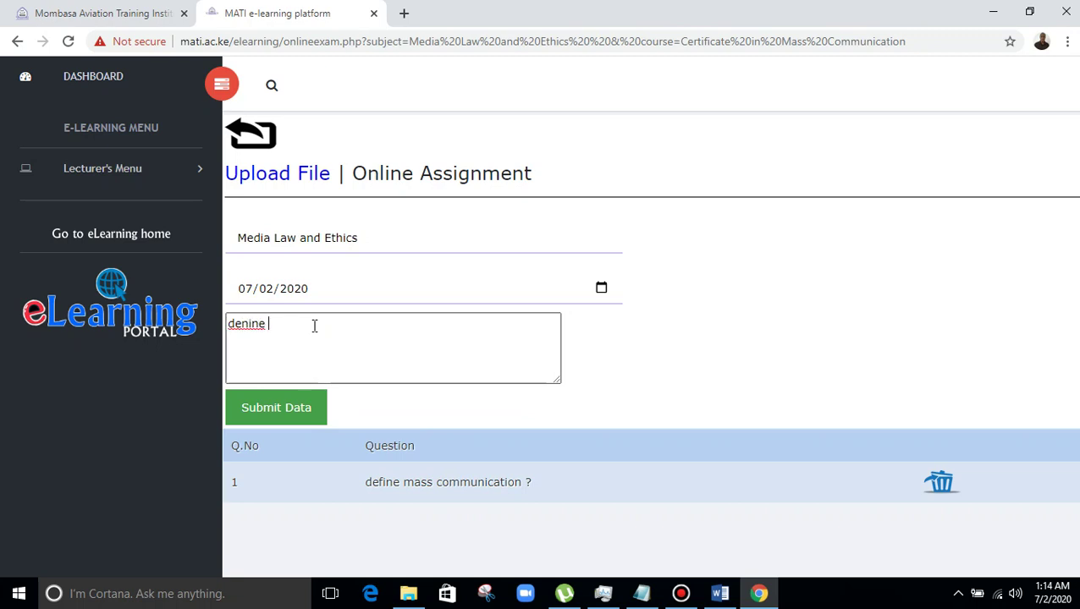
pyautogui.press('BackSpace')
pyautogui.press('BackSpace')
pyautogui.press('BackSpace')
pyautogui.press('BackSpace')
pyautogui.press('BackSpace')
pyautogui.write('efine media?')
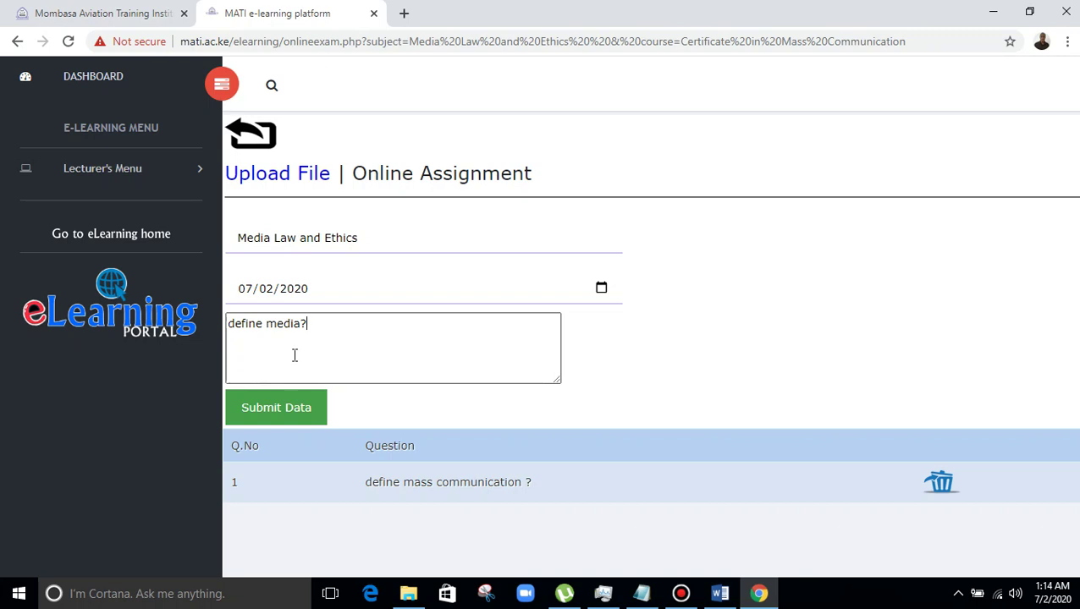
pyautogui.click(299, 410)
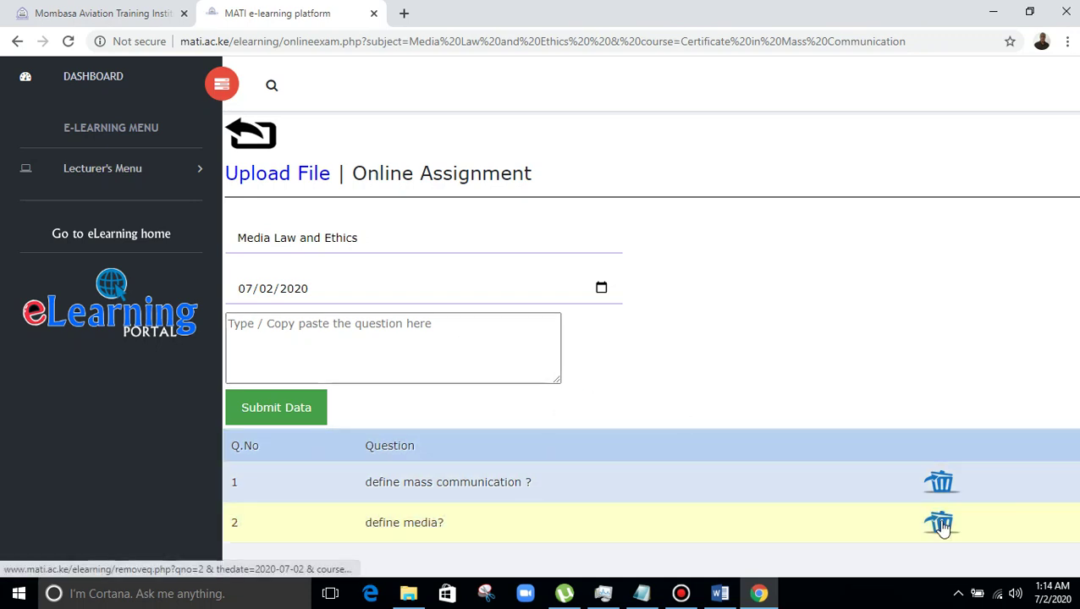
# Delete the 'define media?' question, then the 'define mass communication ?' question
pyautogui.click(939, 524)
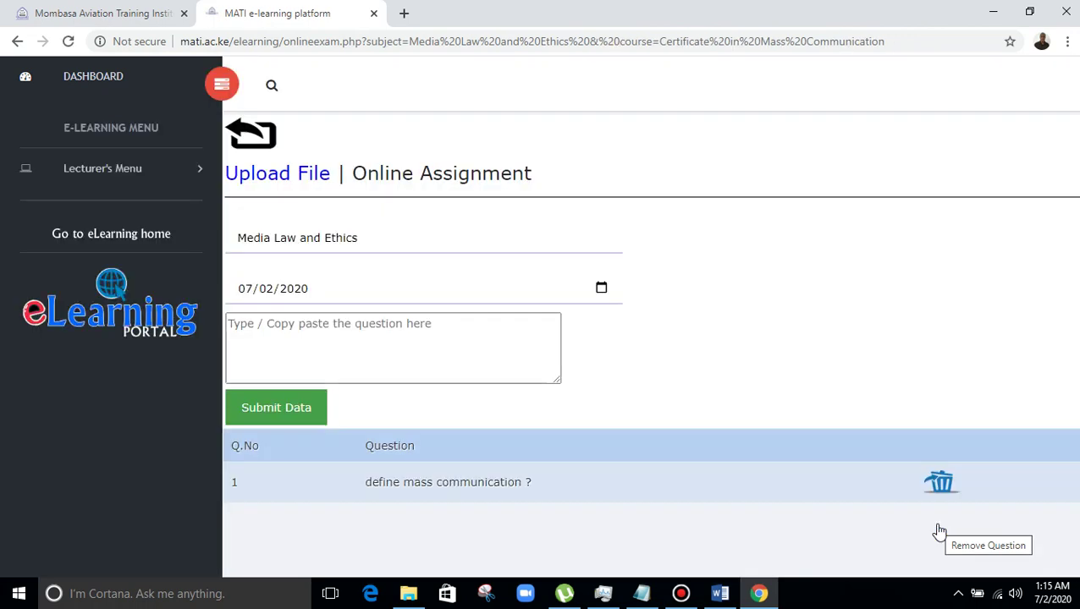
pyautogui.click(940, 483)
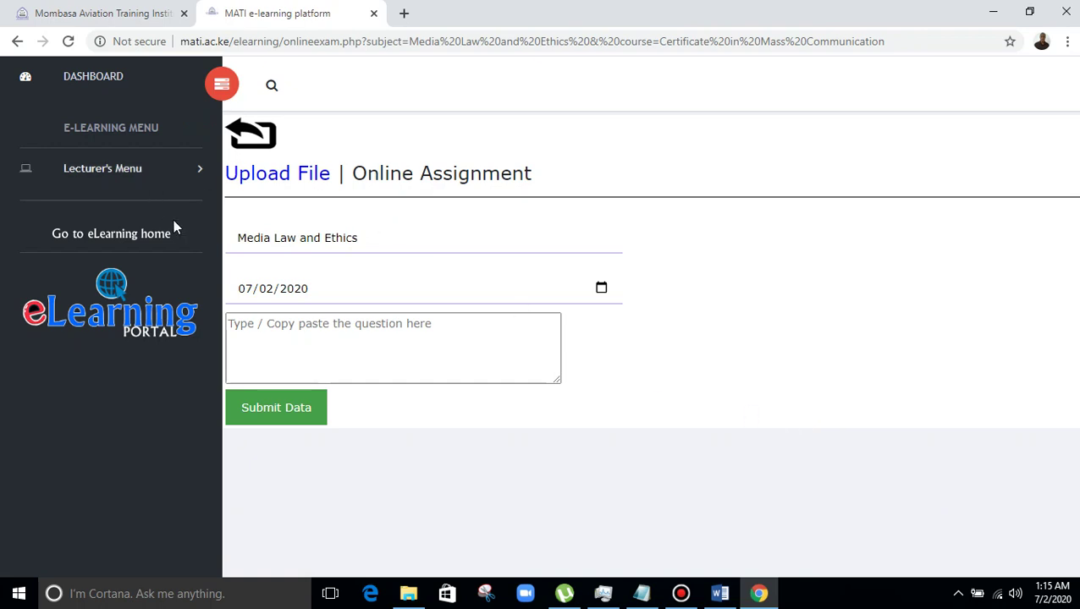
# Go to Select Unit under Lecturer's Menu to list the lecturer's courses and units
pyautogui.click(190, 171)
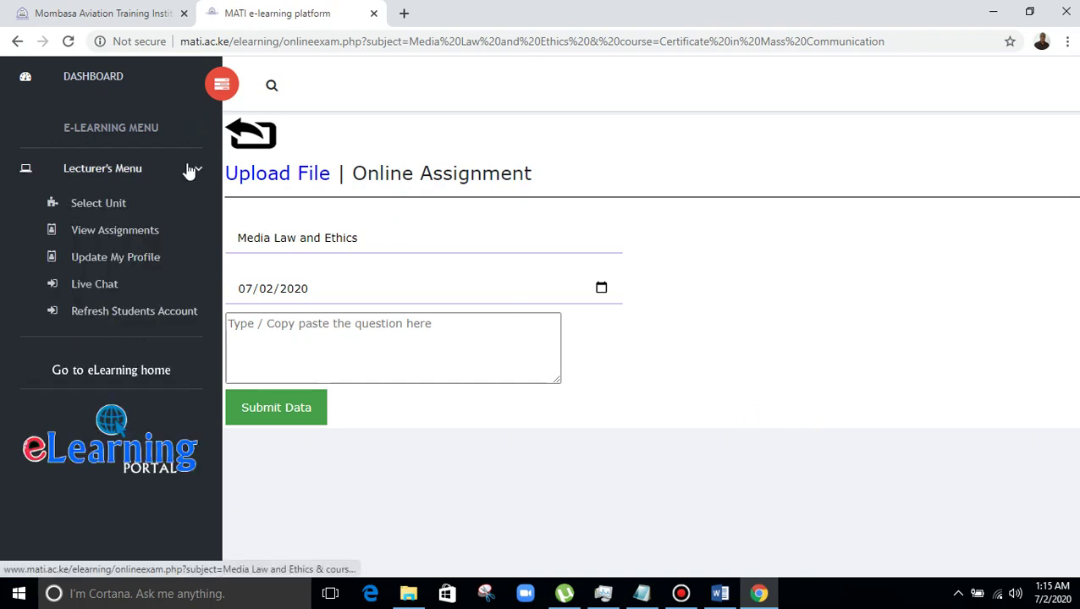
pyautogui.click(107, 208)
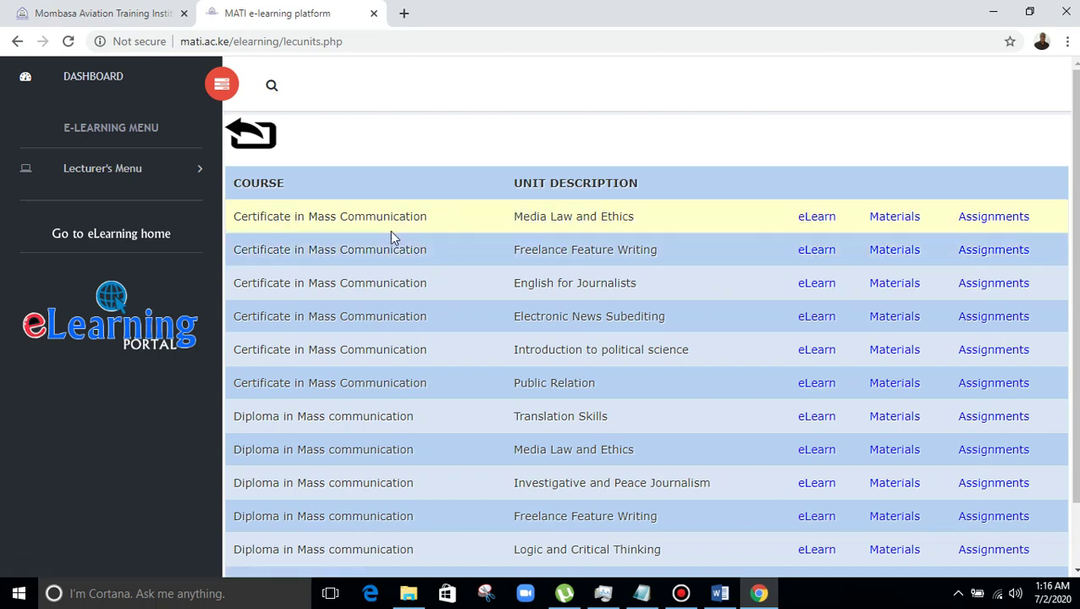
# Open eLearn for the Certificate in Mass Communication / Media Law and Ethics row
pyautogui.click(817, 219)
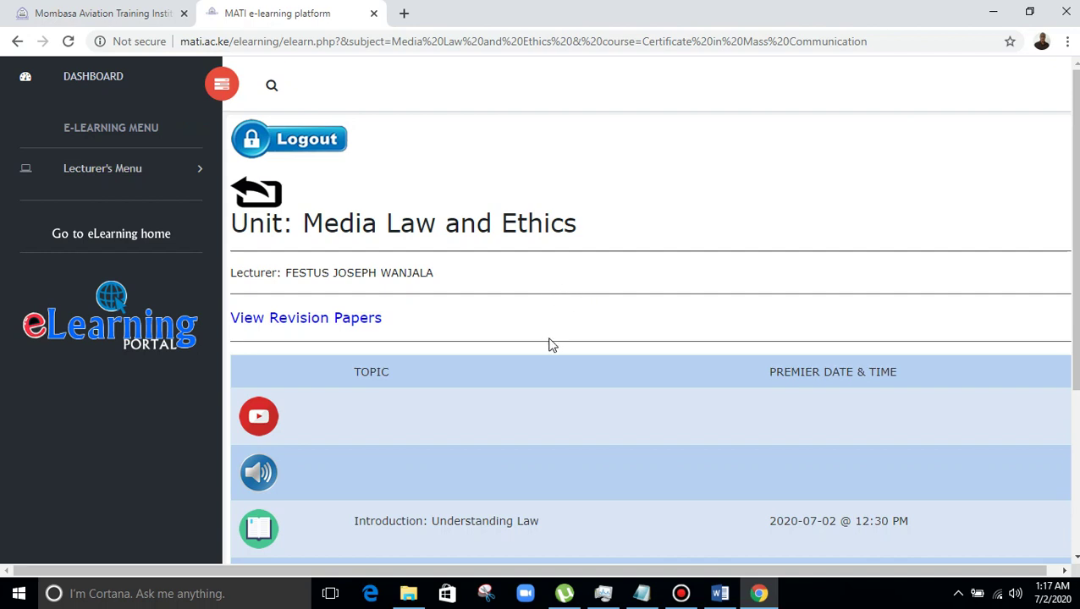
pyautogui.scroll(-1, 548, 345)
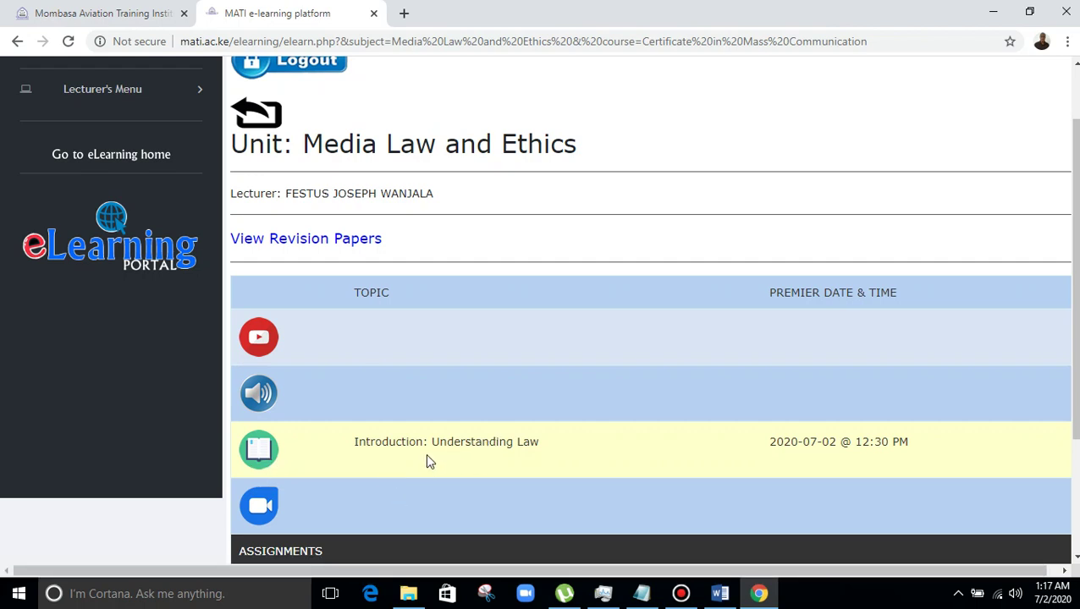
pyautogui.click(258, 451)
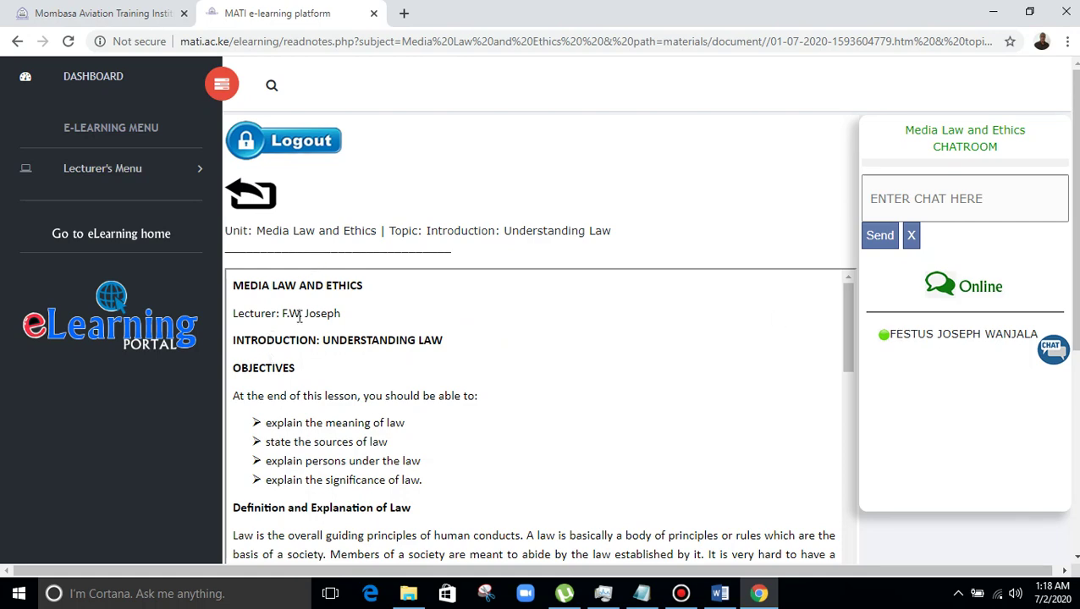
pyautogui.scroll(-1, 313, 293)
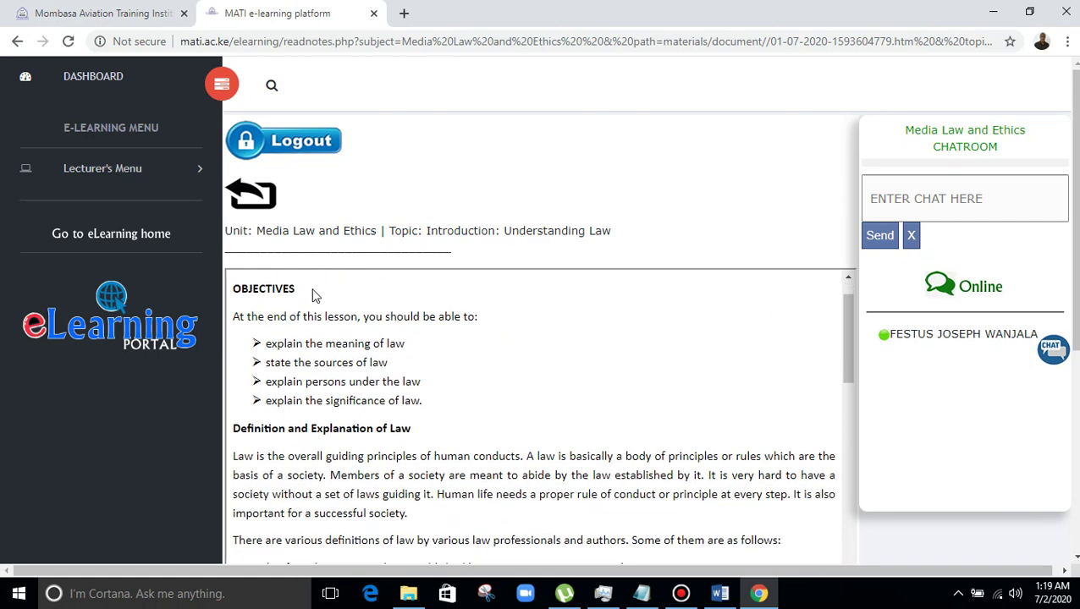
pyautogui.scroll(1, 313, 307)
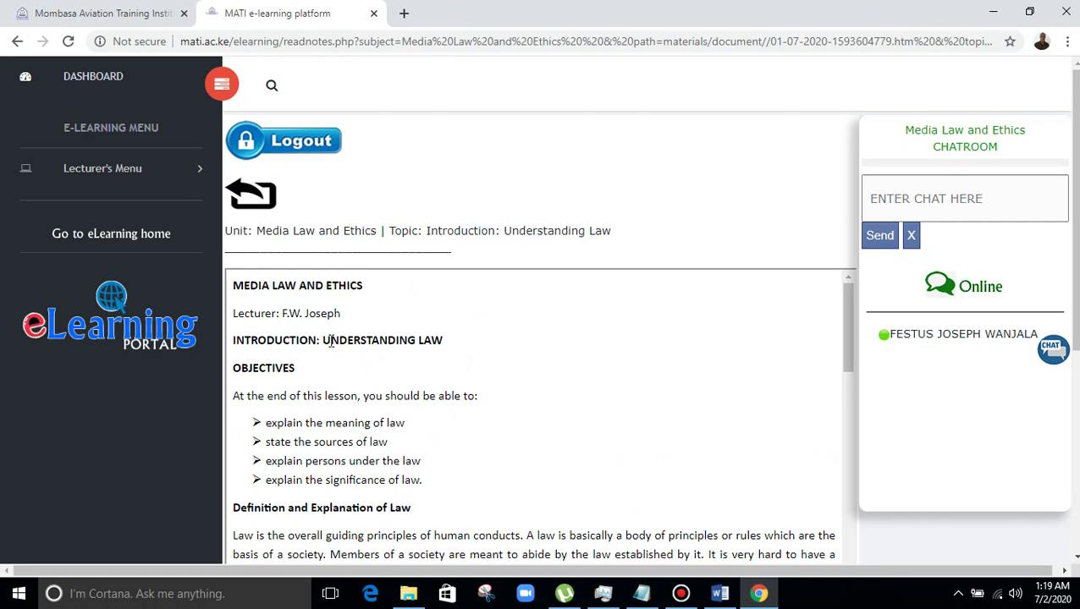
pyautogui.scroll(-3, 331, 341)
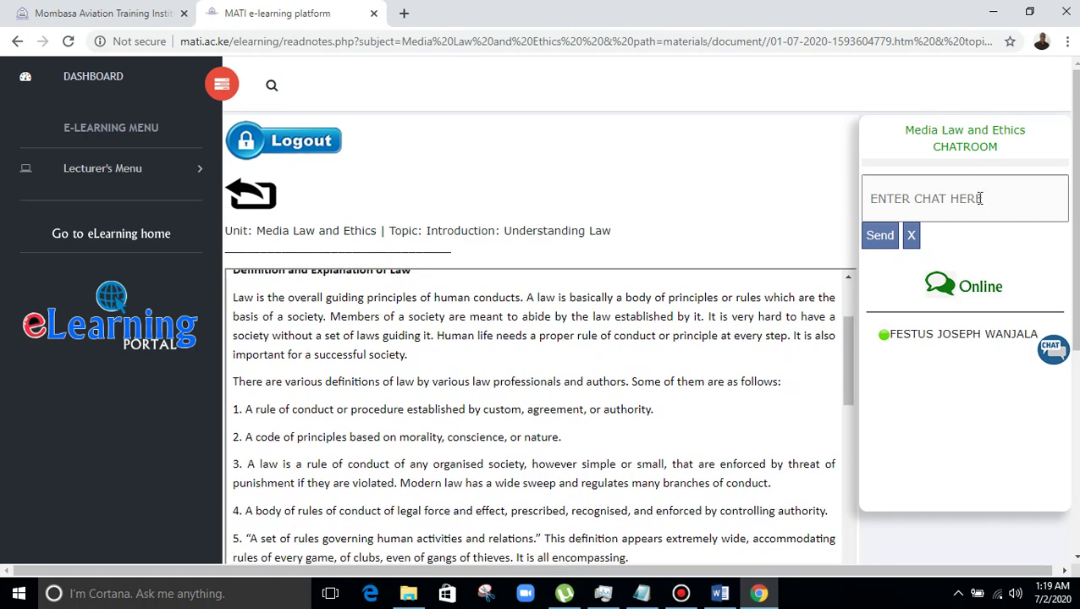
pyautogui.click(910, 194)
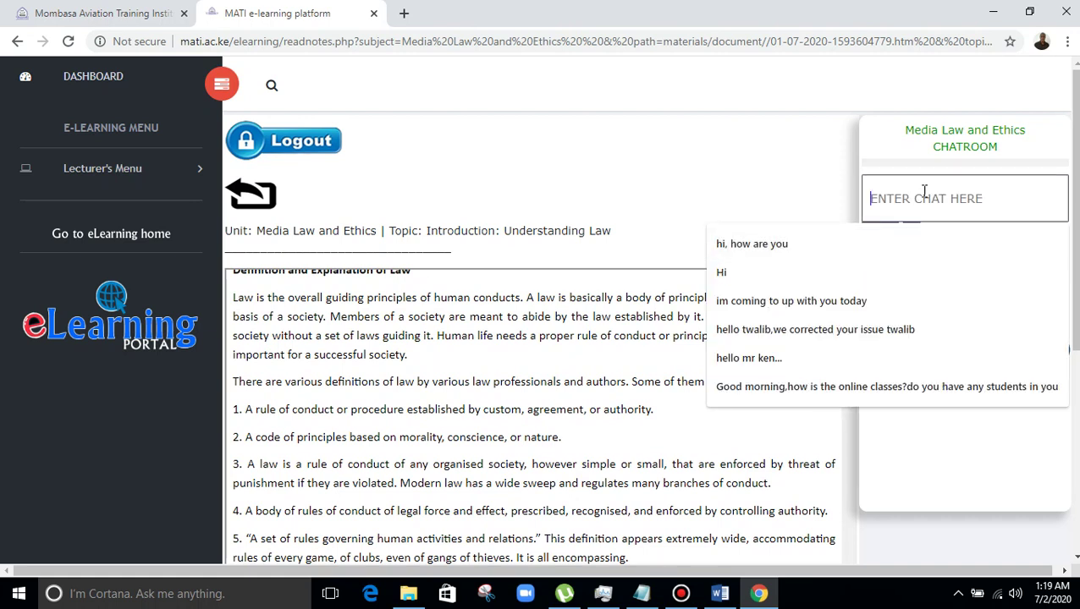
pyautogui.click(645, 193)
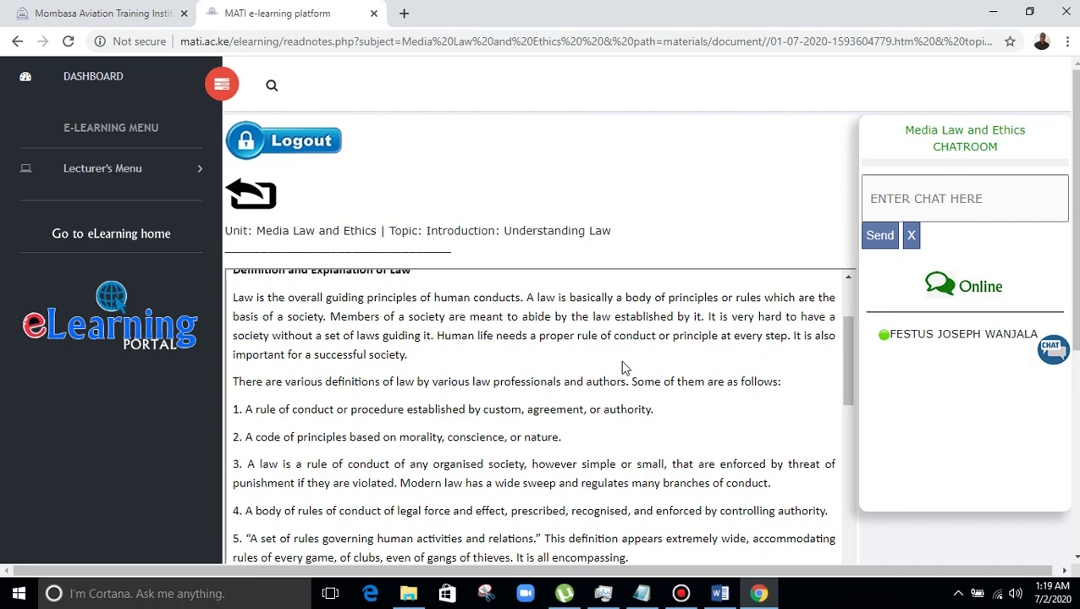
pyautogui.scroll(-3, 398, 373)
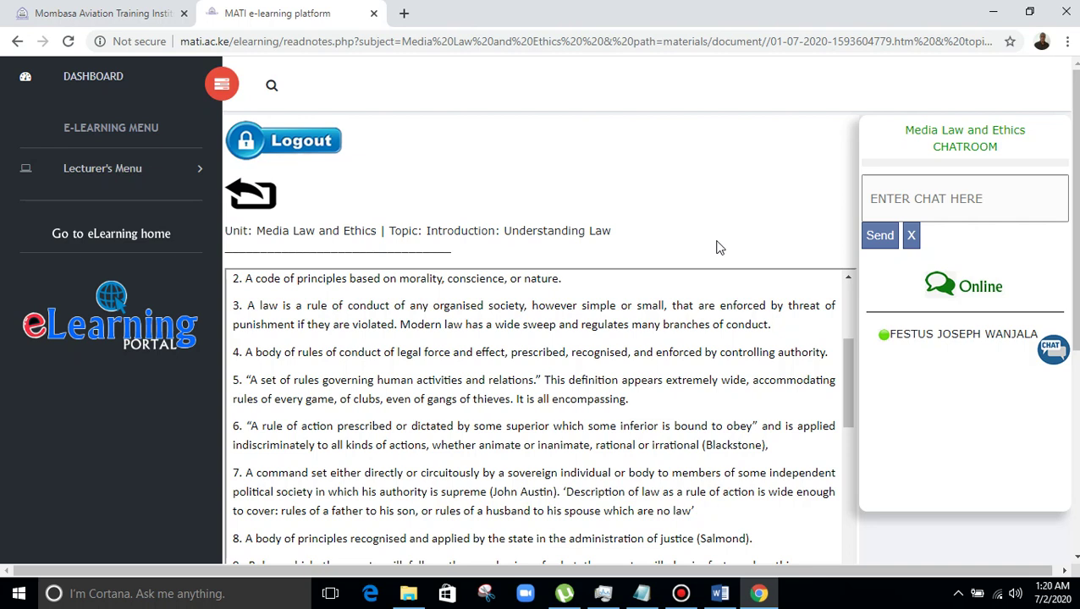
# Go to View Assignments under Lecturer's Menu to list every unit's assignments
pyautogui.click(192, 174)
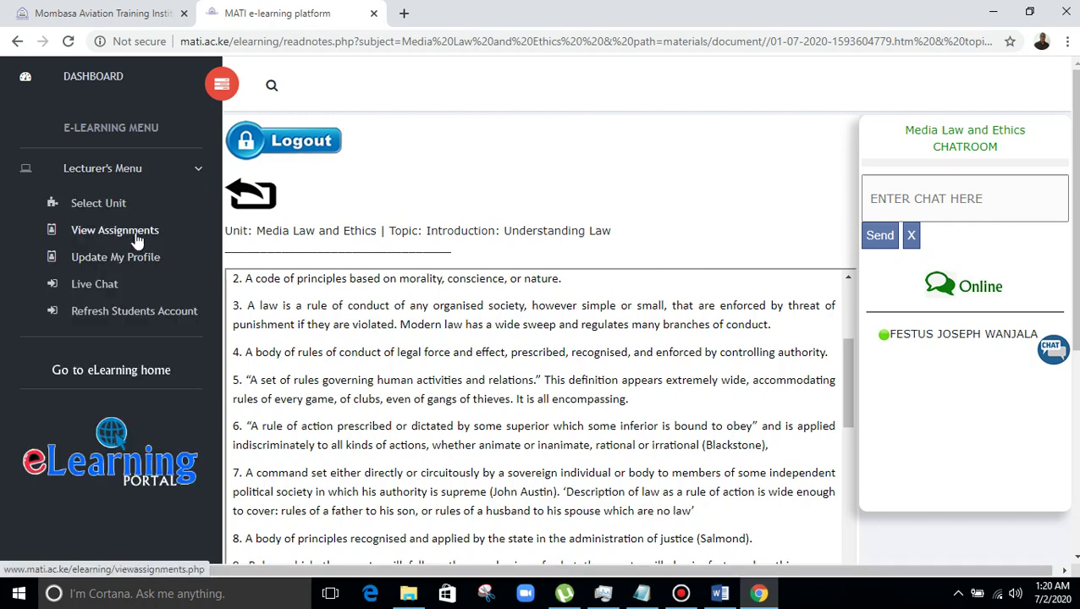
pyautogui.click(138, 241)
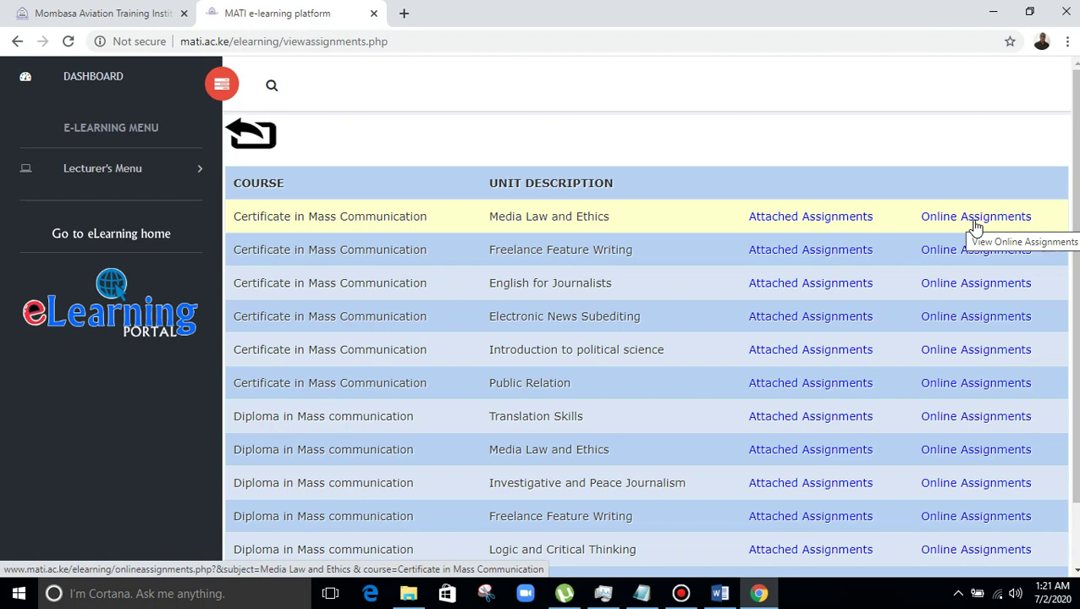
pyautogui.click(980, 222)
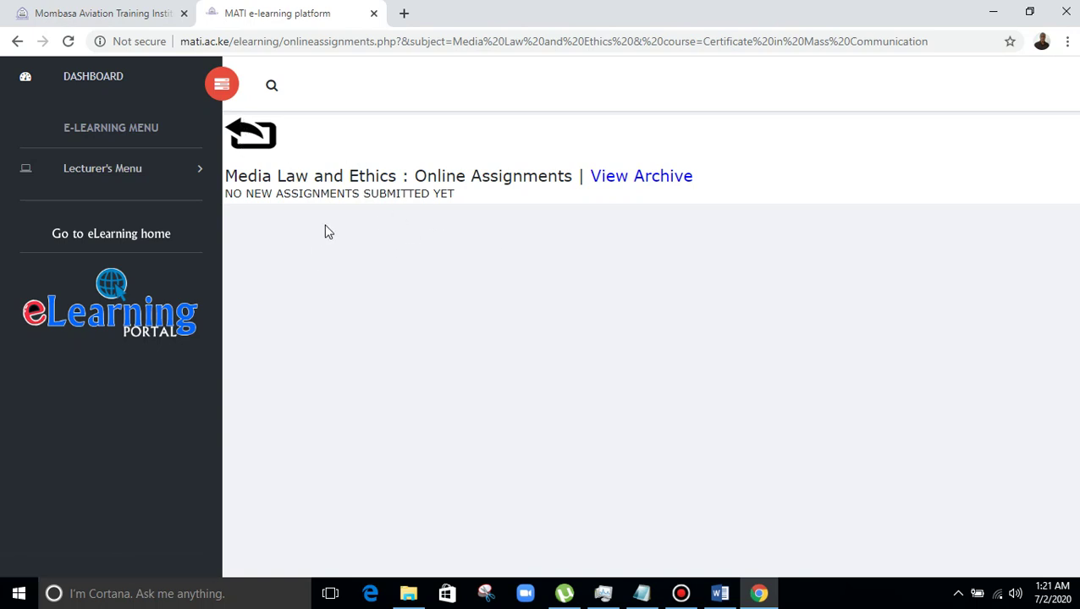
pyautogui.click(249, 146)
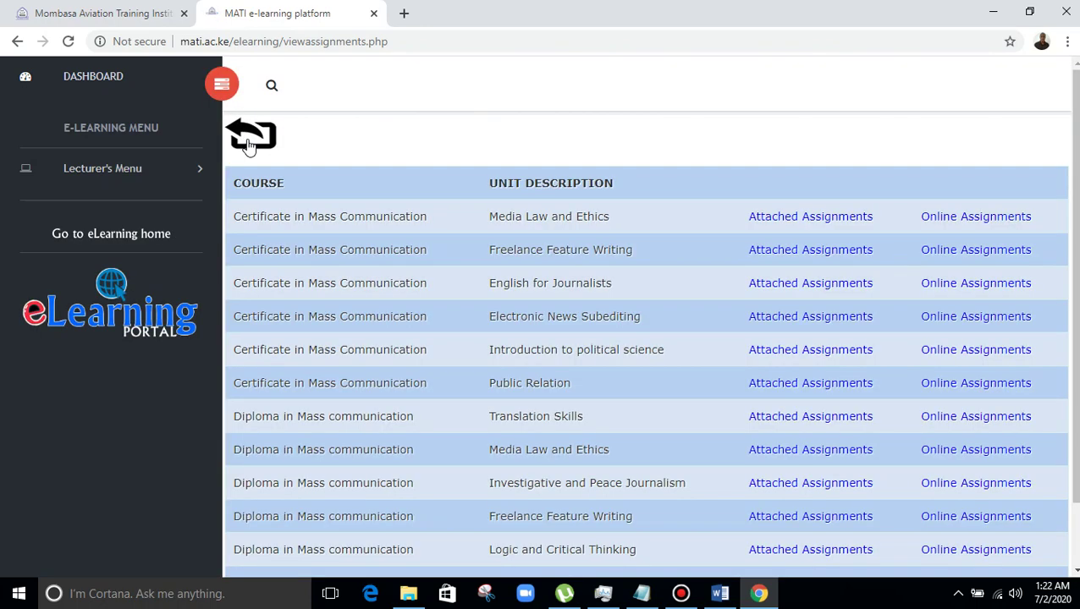
# Go to Update My Profile under Lecturer's Menu for the phone, password and photo form
pyautogui.click(188, 180)
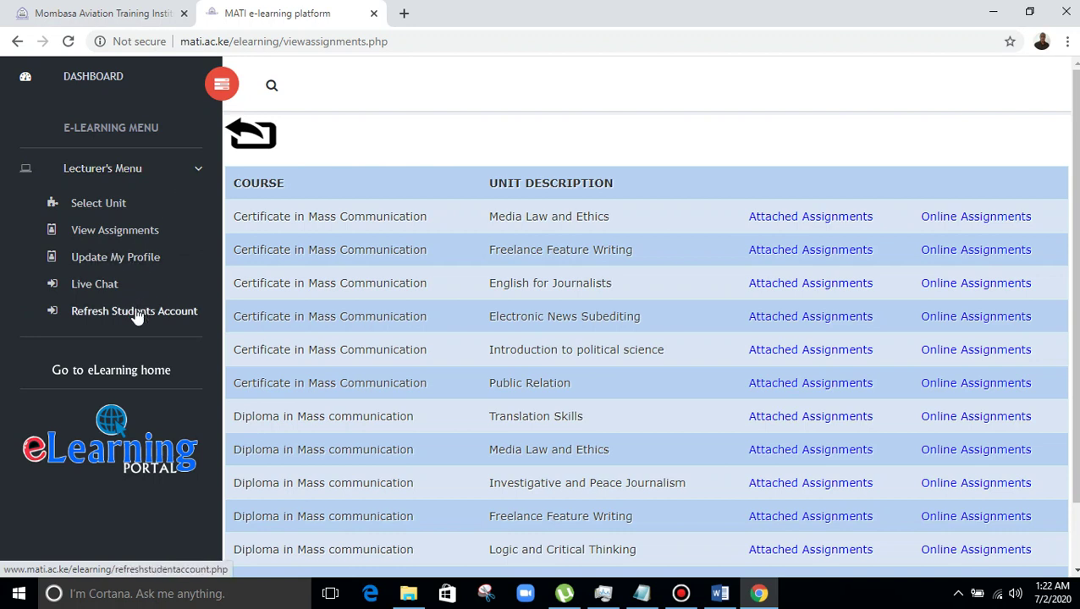
pyautogui.click(126, 257)
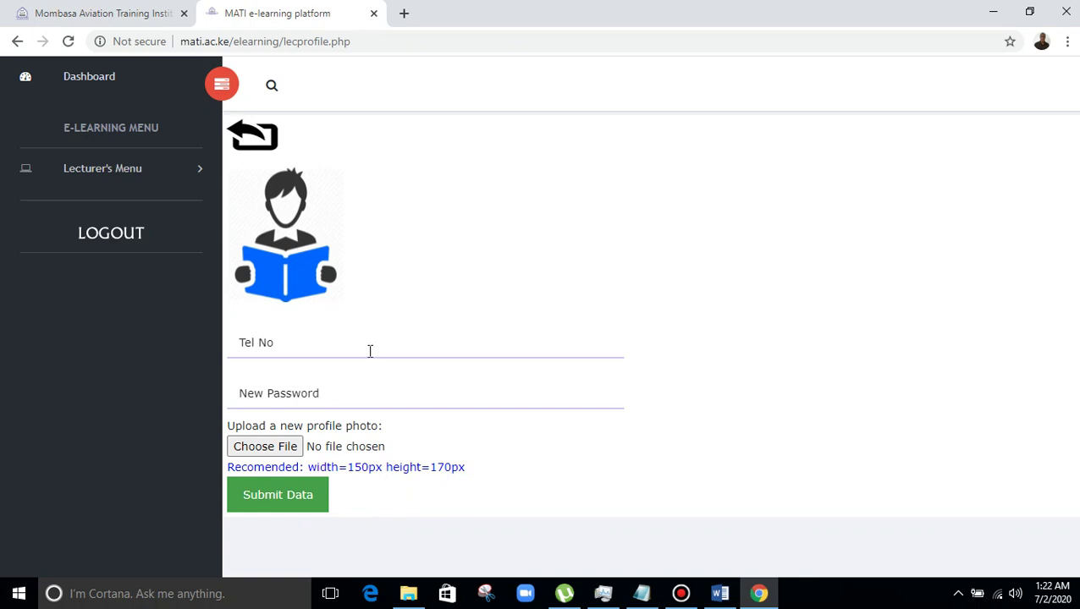
# Go to Refresh Students Account under Lecturer's Menu to get the Adm No form
pyautogui.click(186, 173)
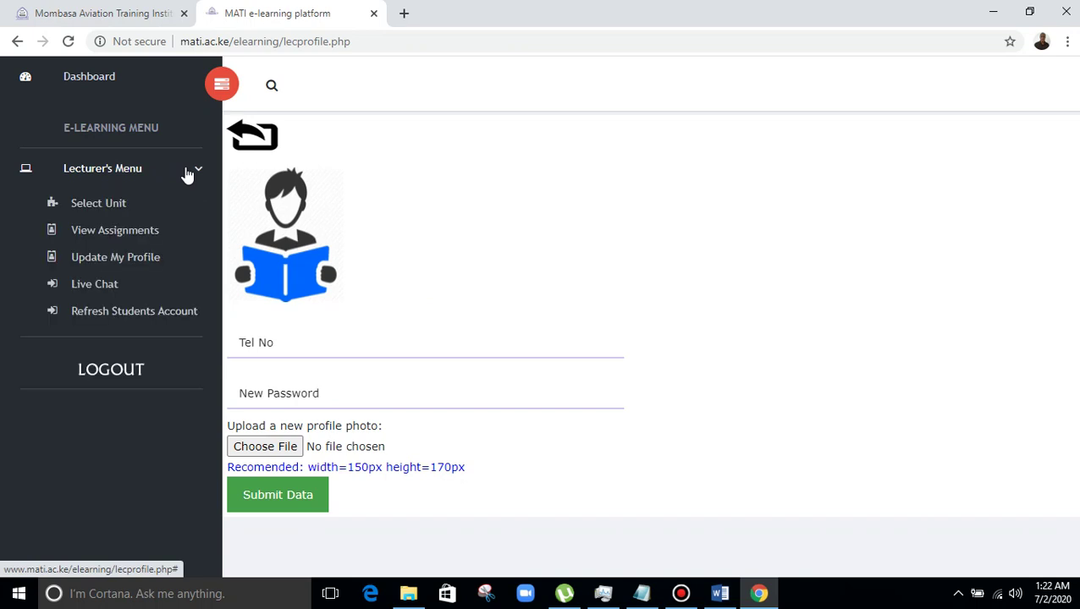
pyautogui.click(124, 313)
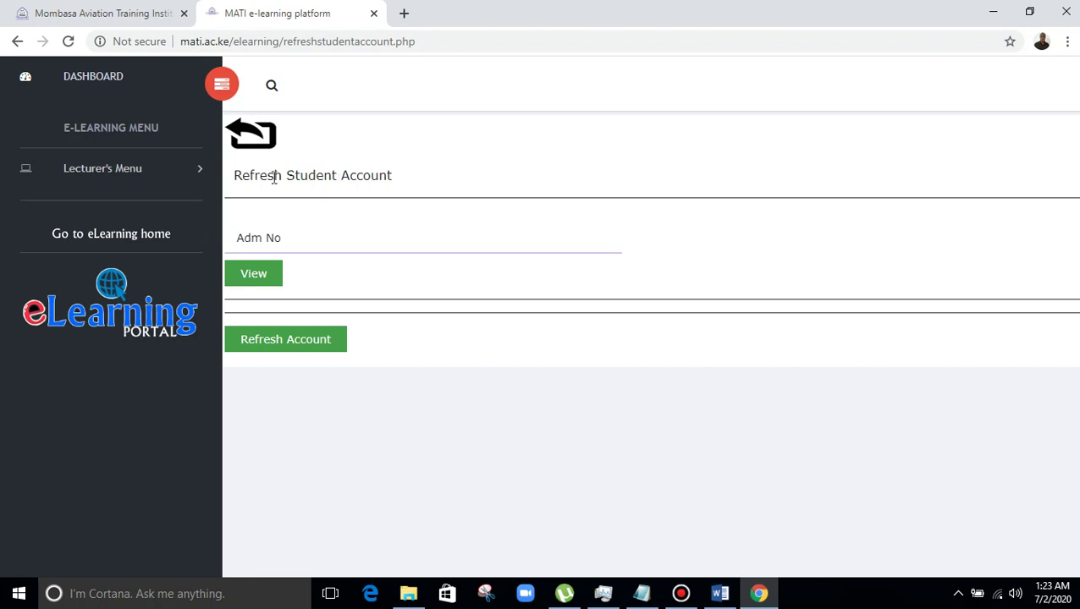
# Look up a student by a saved admission number, see LOGGED OUT status, and refresh the account
pyautogui.click(257, 235)
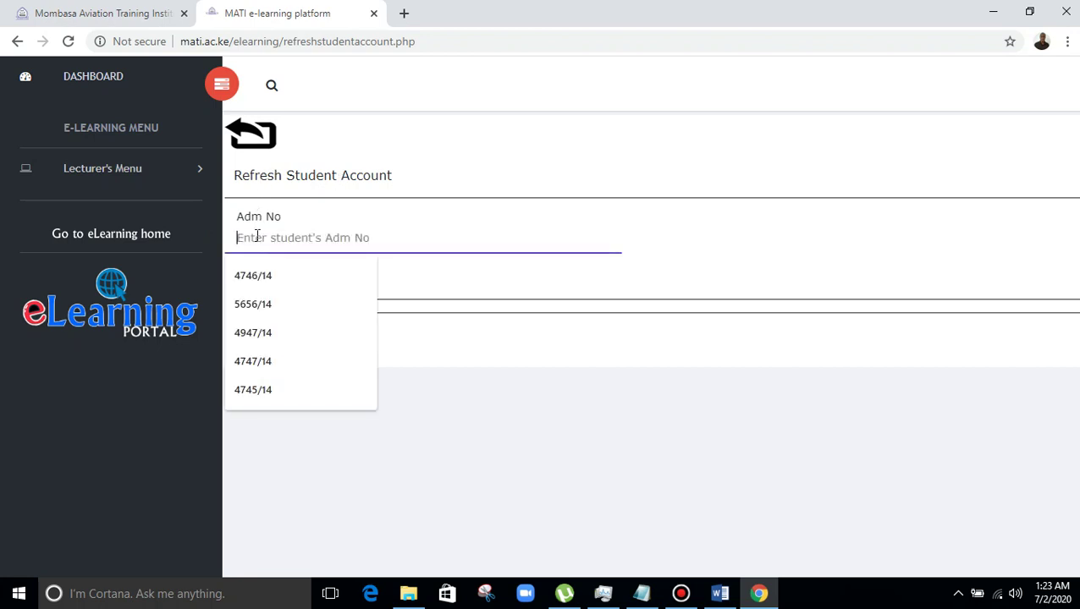
pyautogui.click(257, 282)
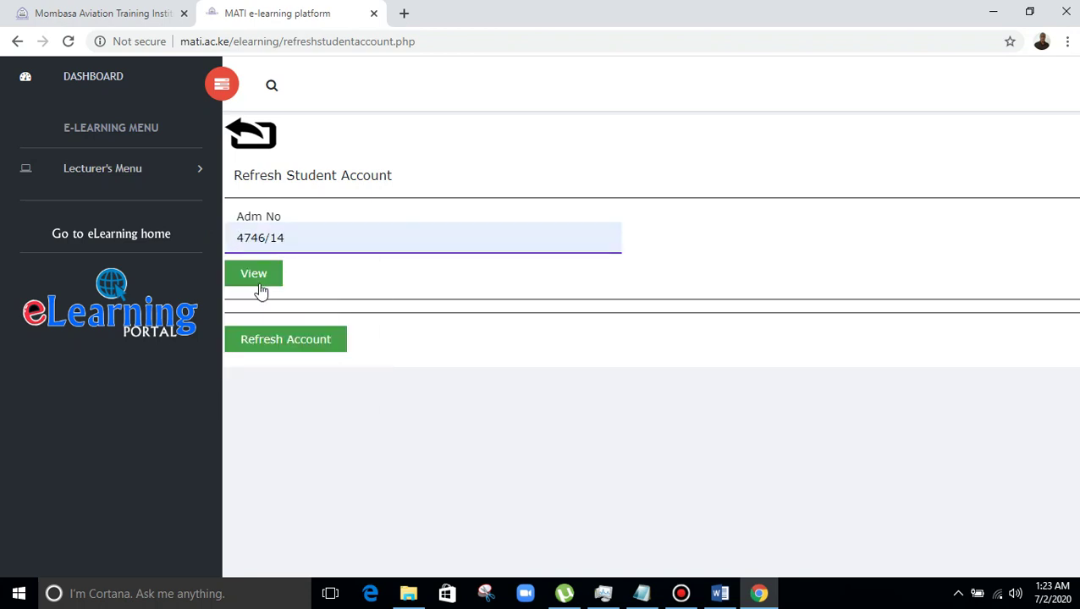
pyautogui.click(262, 286)
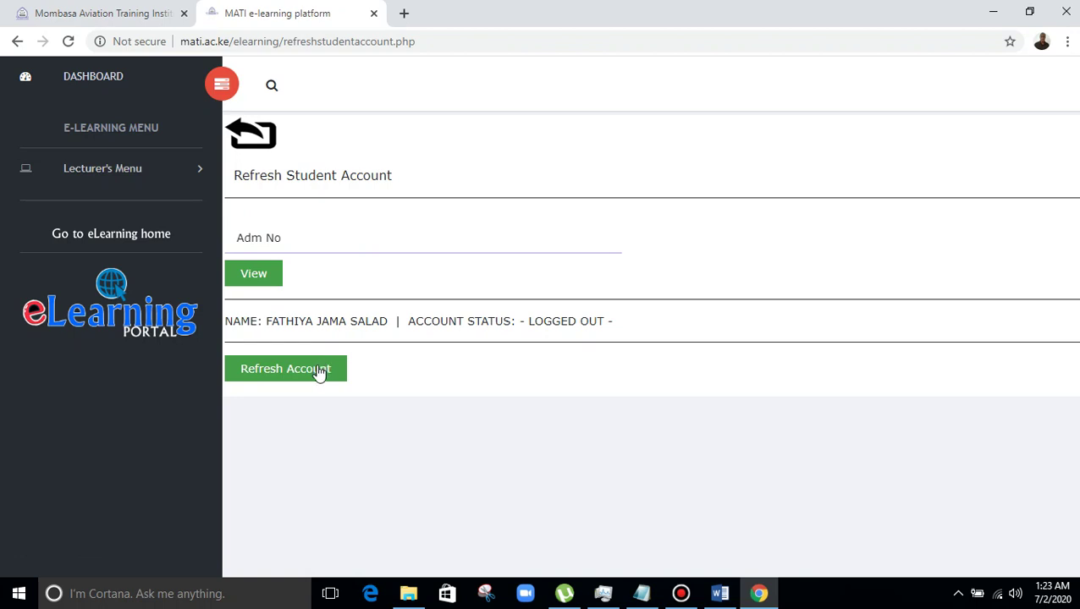
pyautogui.click(320, 373)
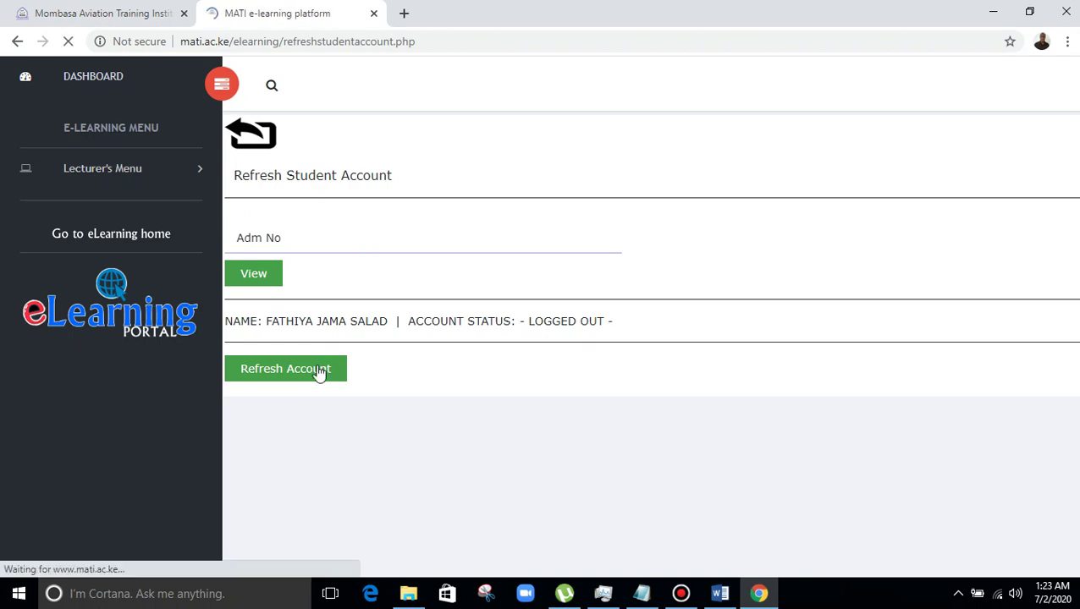